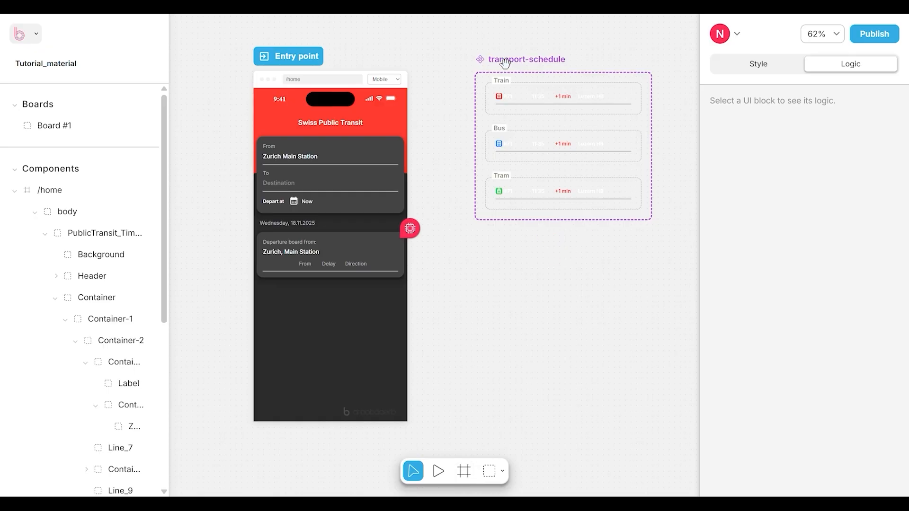
# - Move the transport-schedule component aside and add a new mobile page beside the /home page
pyautogui.moveTo(505, 62); pyautogui.dragTo(691, 59)
pyautogui.click(548, 197)
pyautogui.click(464, 471)
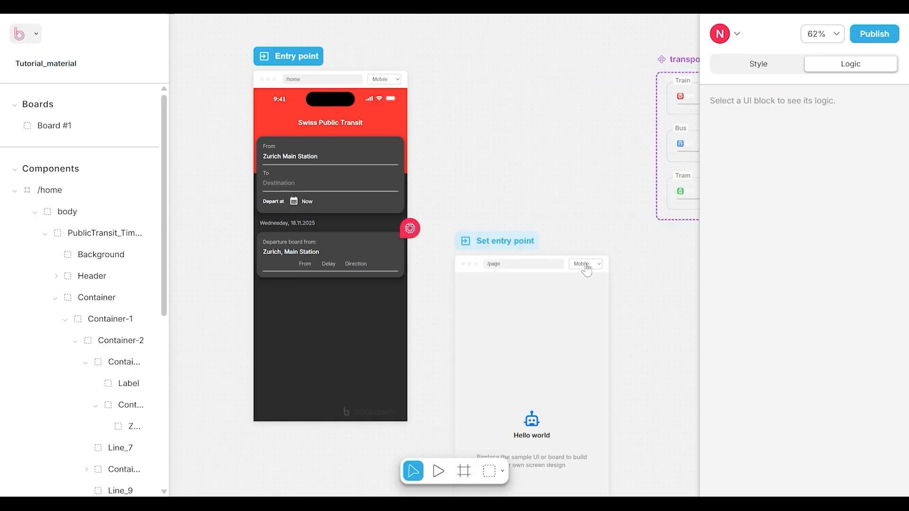
pyautogui.moveTo(570, 278); pyautogui.dragTo(556, 95)
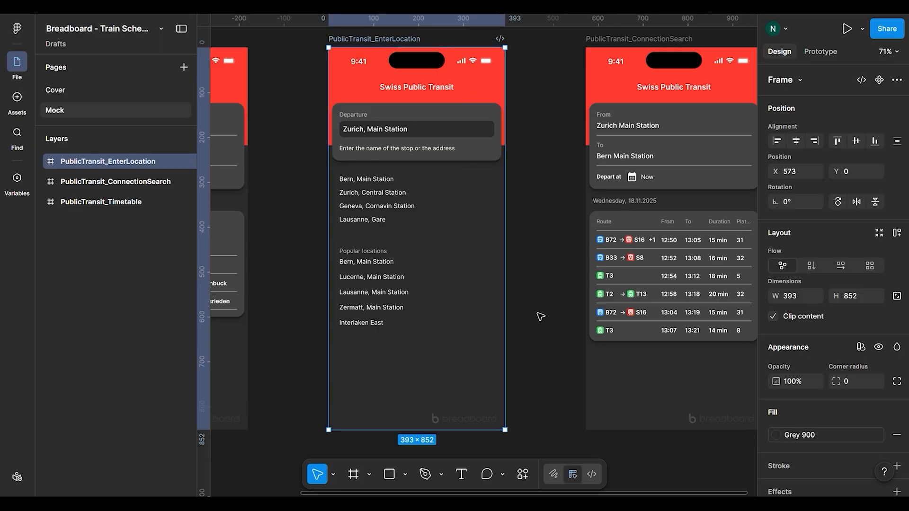
# - Switch to Figma, copy the PublicTransit_EnterLocation frame's HTML with the Figma to Code plugin, and paste it into the new page in Breadboard
pyautogui.click(522, 474)
pyautogui.click(431, 308)
pyautogui.click(586, 341)
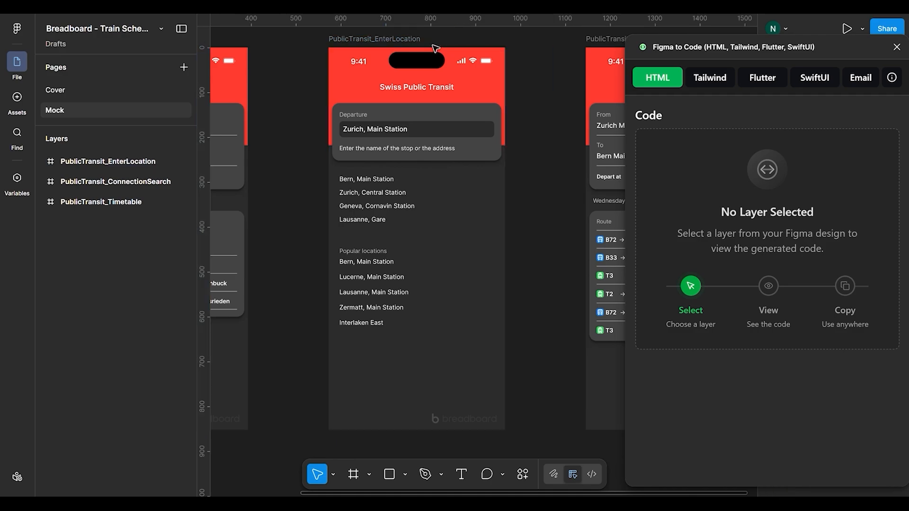
pyautogui.click(432, 45)
pyautogui.click(863, 261)
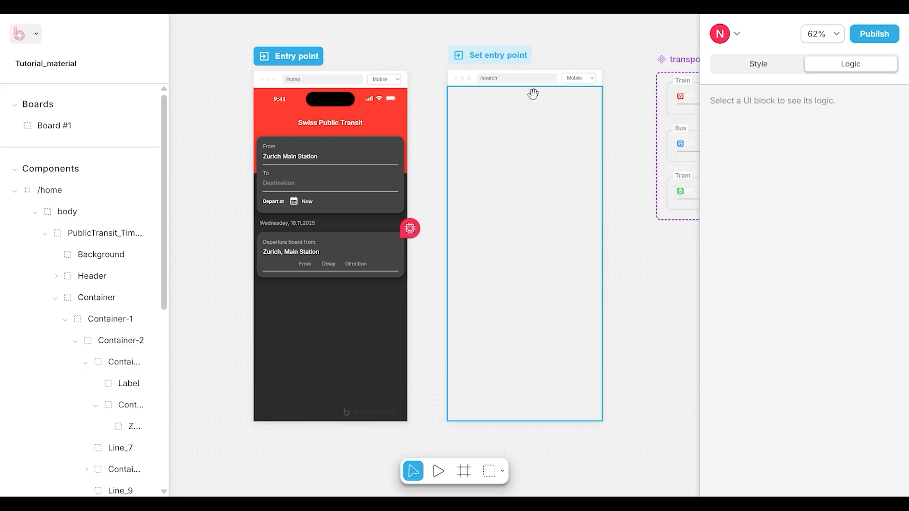
pyautogui.hotkey('ctrl', 'v')
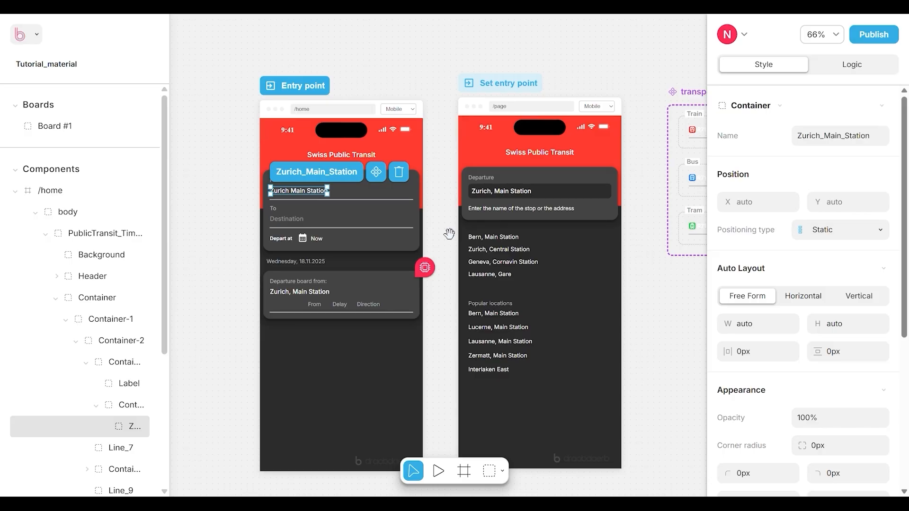
# - Add a mouse click trigger to the "Zurich Main Station" text under From on the /home page
pyautogui.click(851, 66)
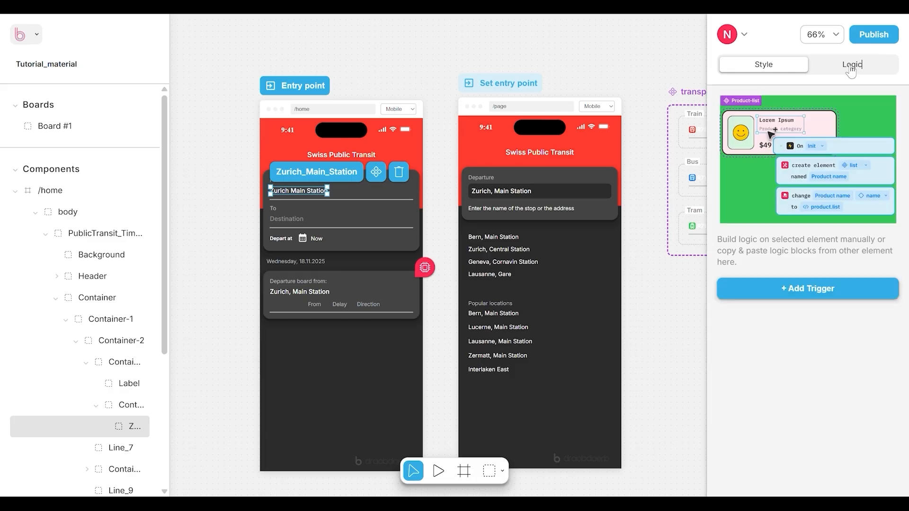
pyautogui.click(827, 287)
pyautogui.moveTo(810, 179)
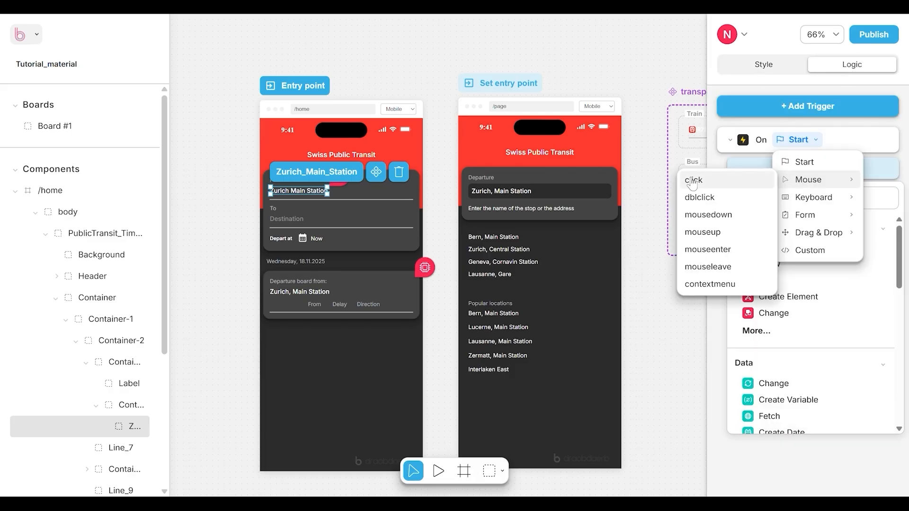
pyautogui.click(693, 181)
# - Add a Go action to the click trigger with the destination url /page
pyautogui.click(787, 194)
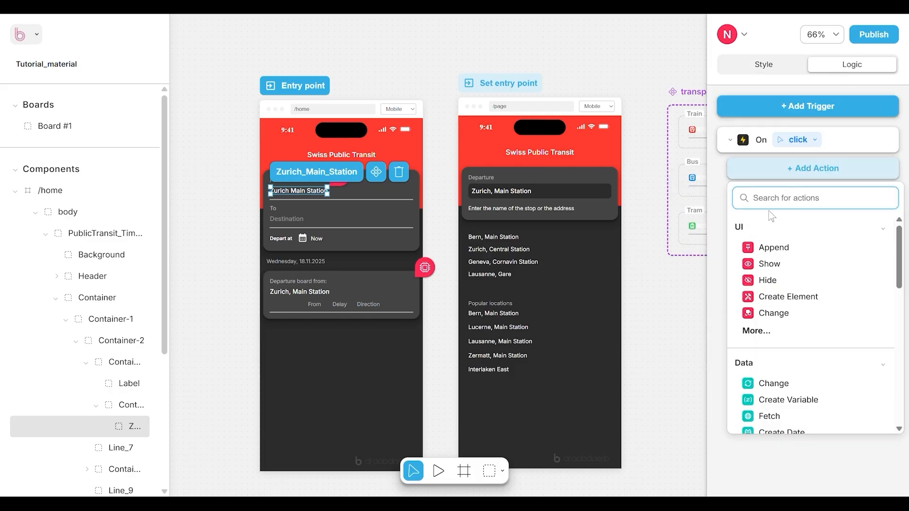
pyautogui.write('go')
pyautogui.click(763, 246)
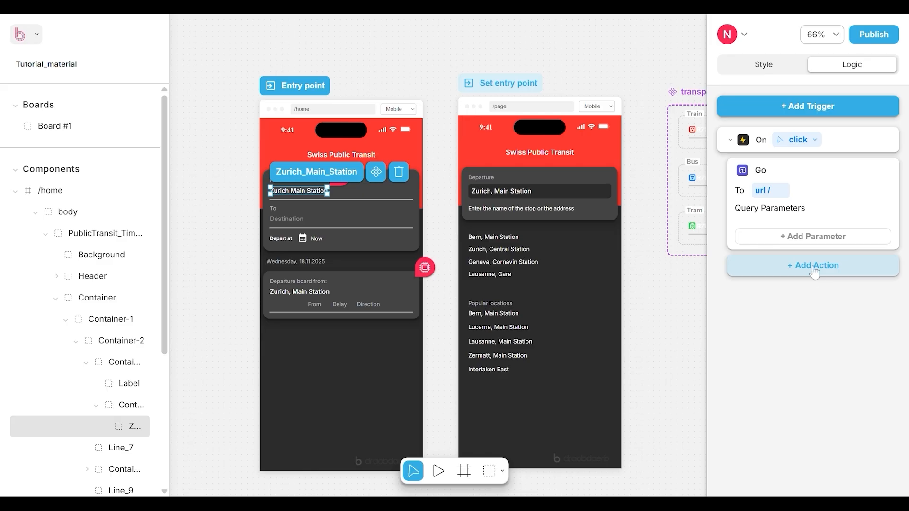
pyautogui.click(781, 189)
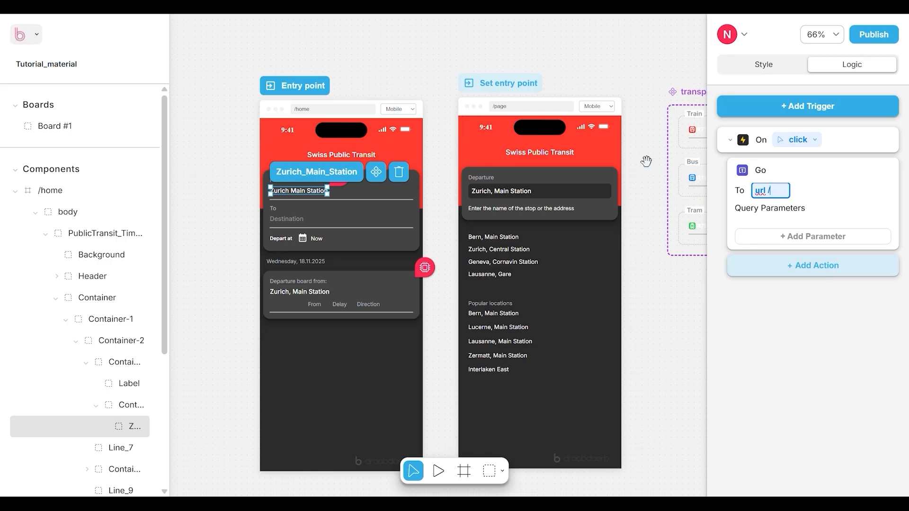
pyautogui.write('page')
pyautogui.moveTo(642, 158); pyautogui.dragTo(627, 157)
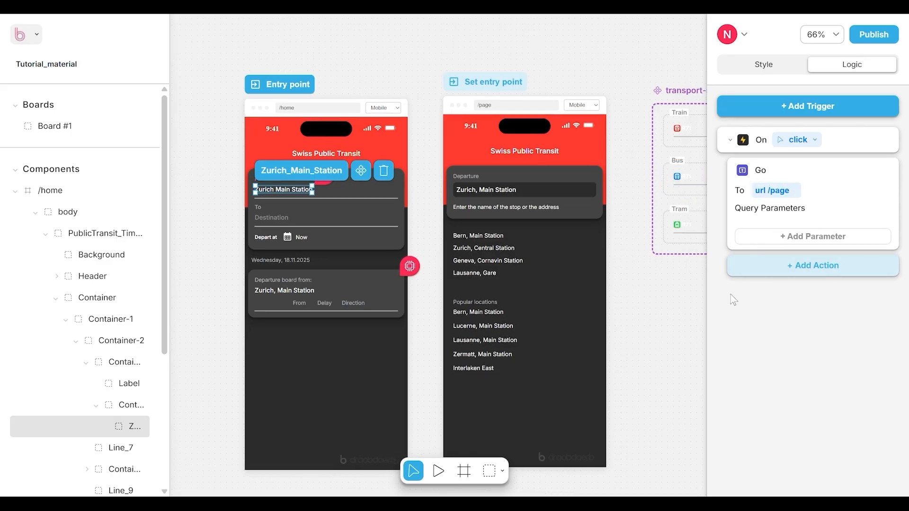
# - Preview the app, test the link on the From station "Zurich Main Station", and return to editing
pyautogui.click(438, 471)
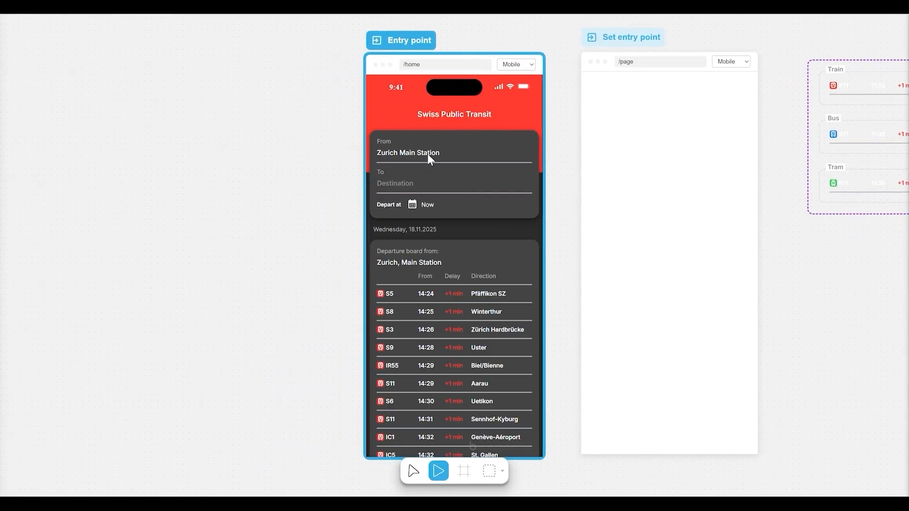
pyautogui.click(430, 157)
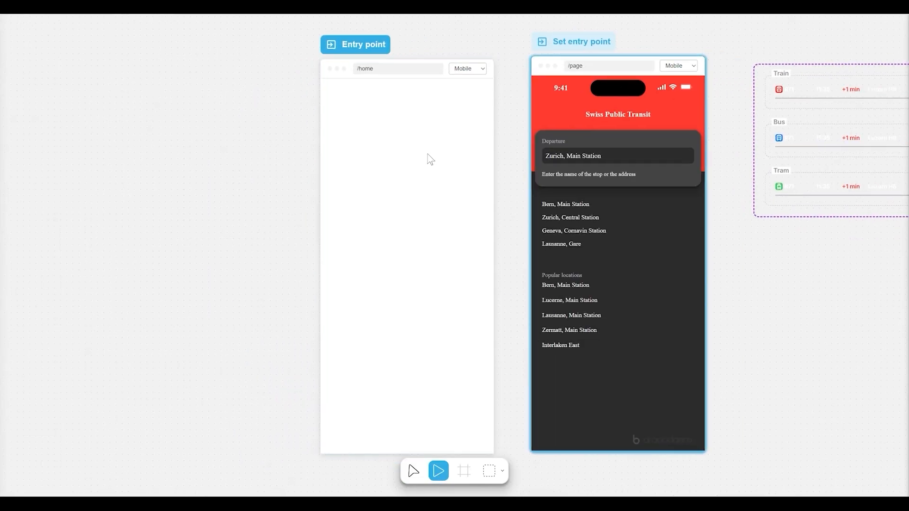
pyautogui.click(414, 471)
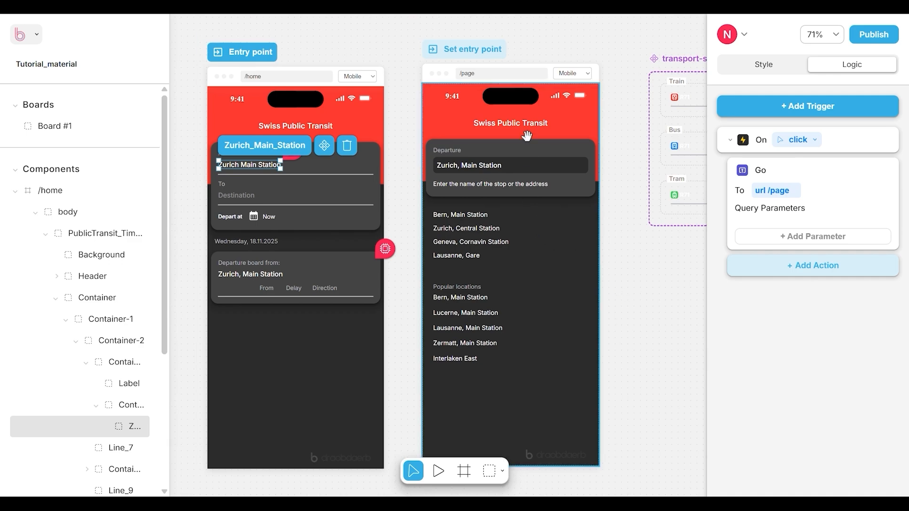
# - Set the departure station text on /page to 100% width and convert it to a Text Input with the placeholder "Type here"
pyautogui.click(496, 167)
pyautogui.click(762, 64)
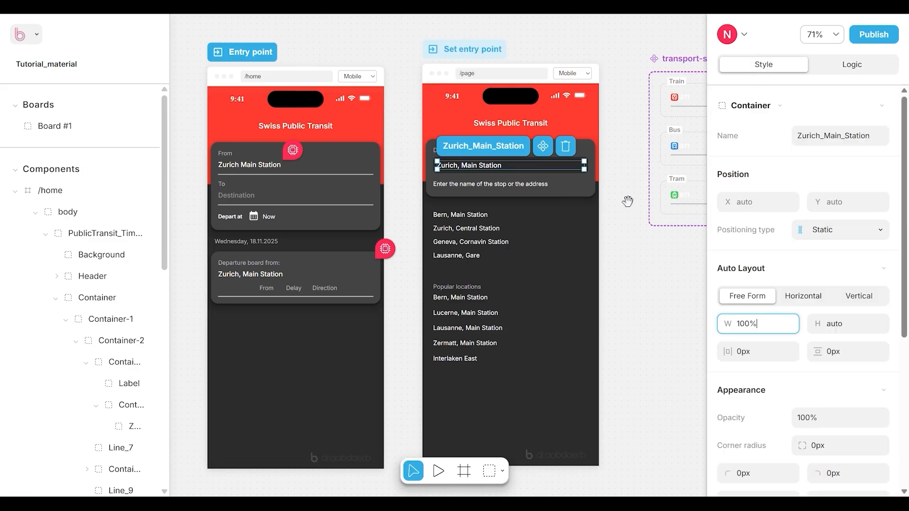
pyautogui.click(753, 105)
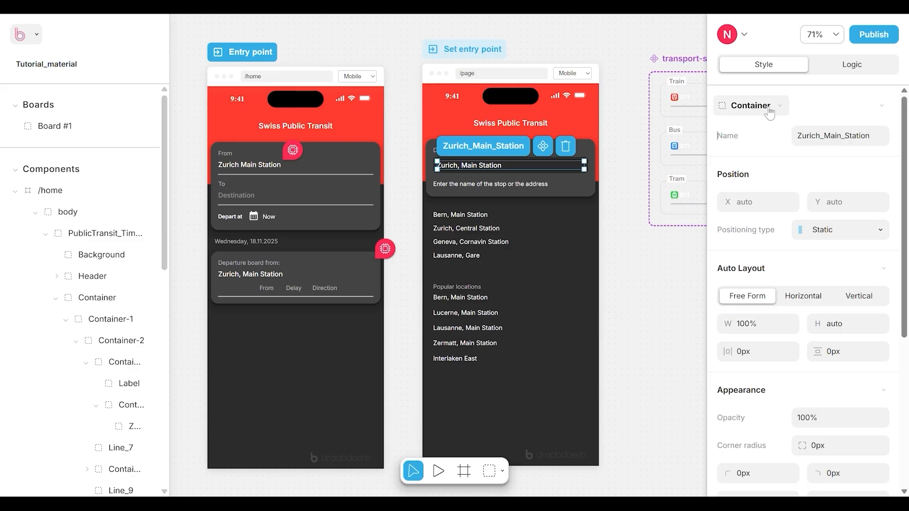
pyautogui.moveTo(738, 165)
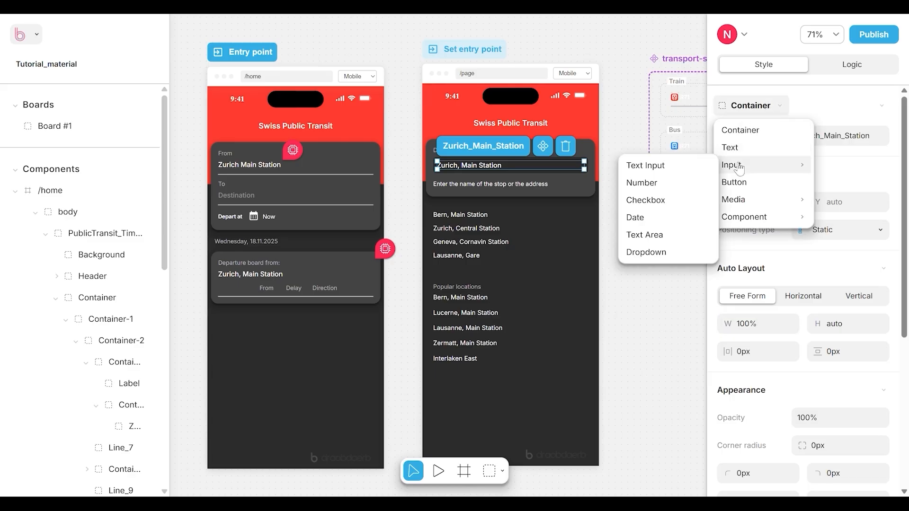
pyautogui.click(673, 163)
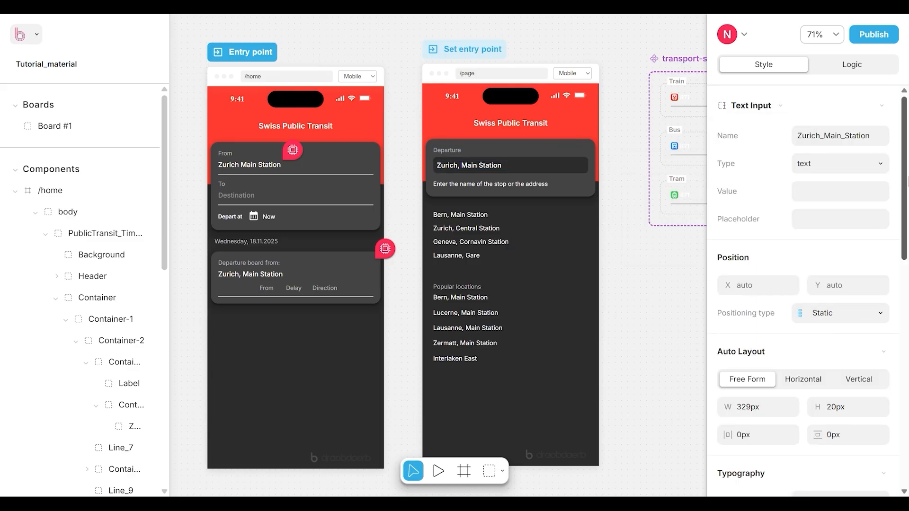
pyautogui.click(808, 218)
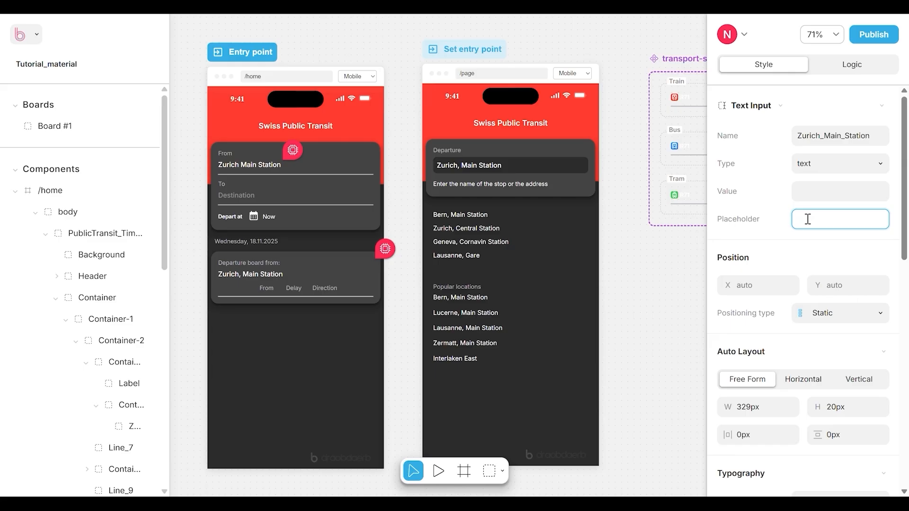
pyautogui.write('Type her')
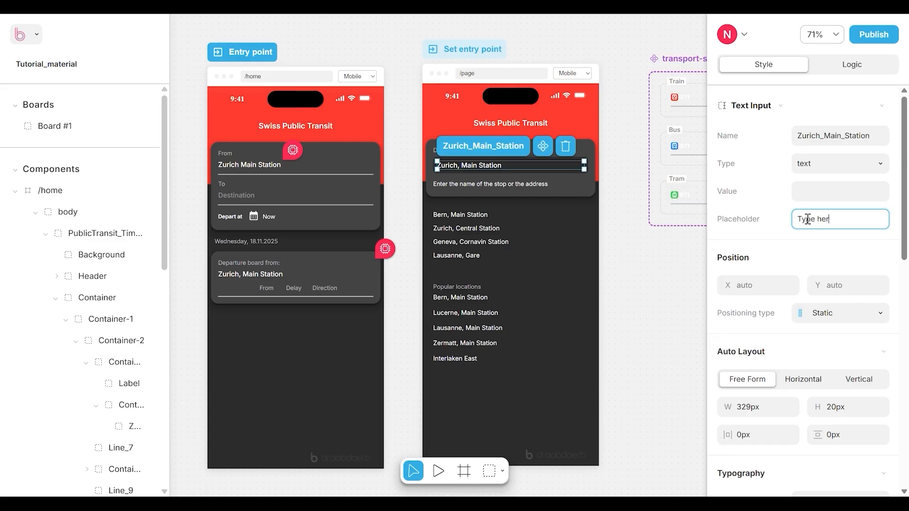
# - Add a trigger to the departure text input that fires on the form event "input"
pyautogui.click(852, 65)
pyautogui.click(793, 287)
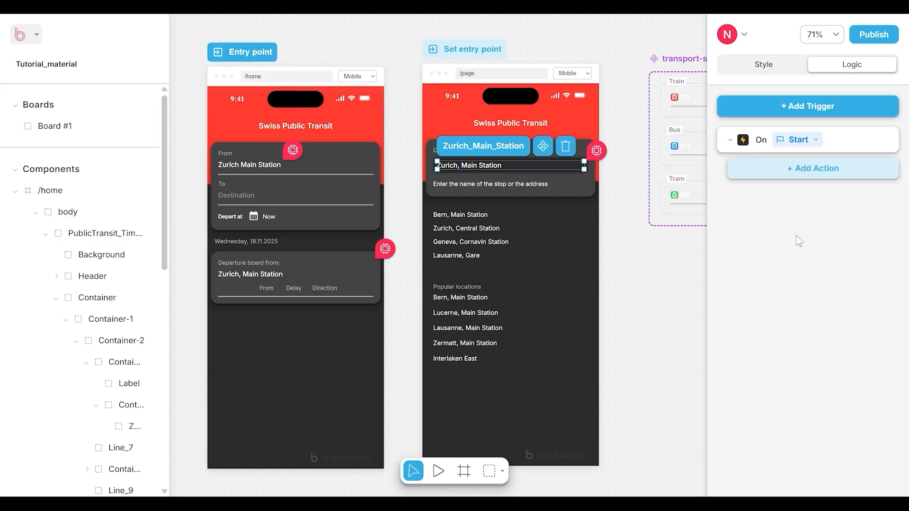
pyautogui.click(815, 140)
pyautogui.moveTo(822, 210)
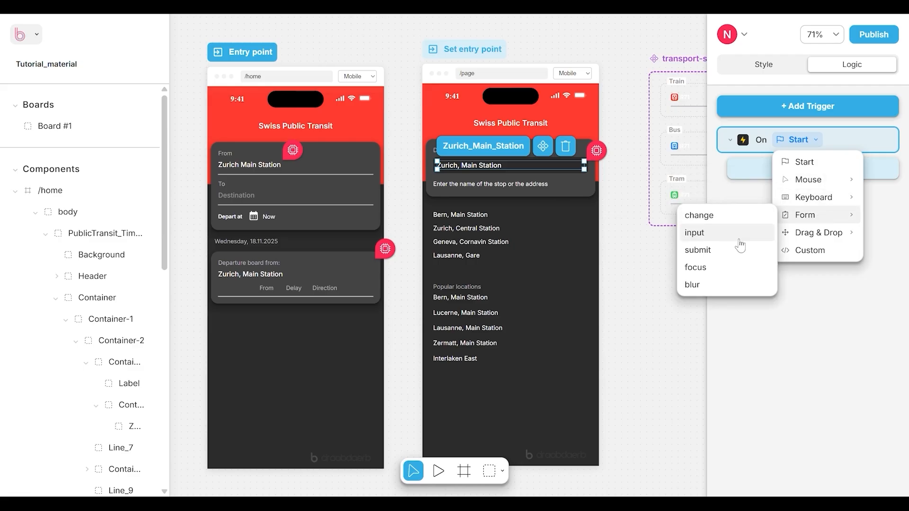
pyautogui.click(740, 234)
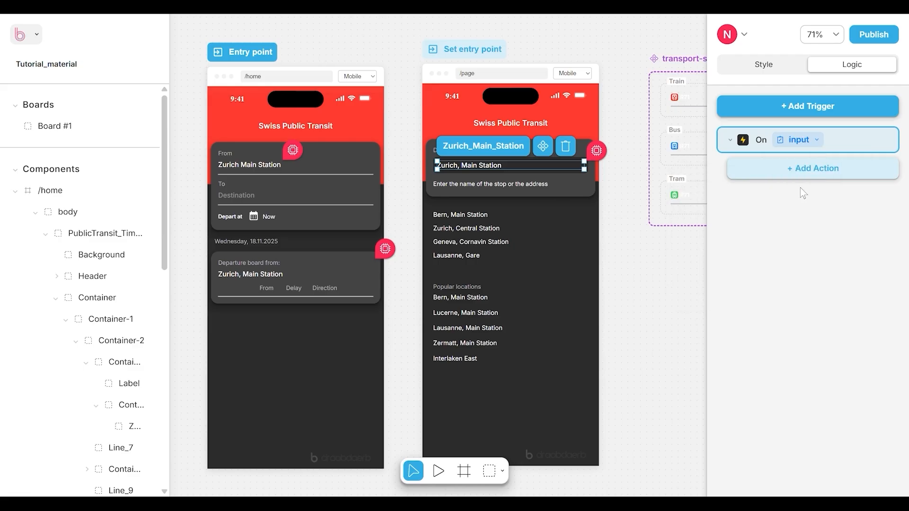
# - Add a Fetch action under the departure field's input trigger
pyautogui.click(820, 172)
pyautogui.scroll(-5, 847, 263)
pyautogui.scroll(2, 848, 268)
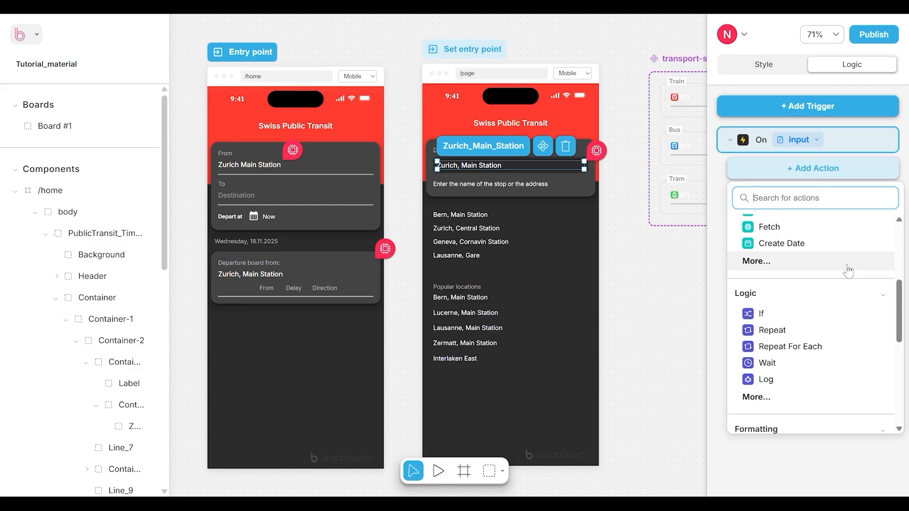
pyautogui.click(801, 233)
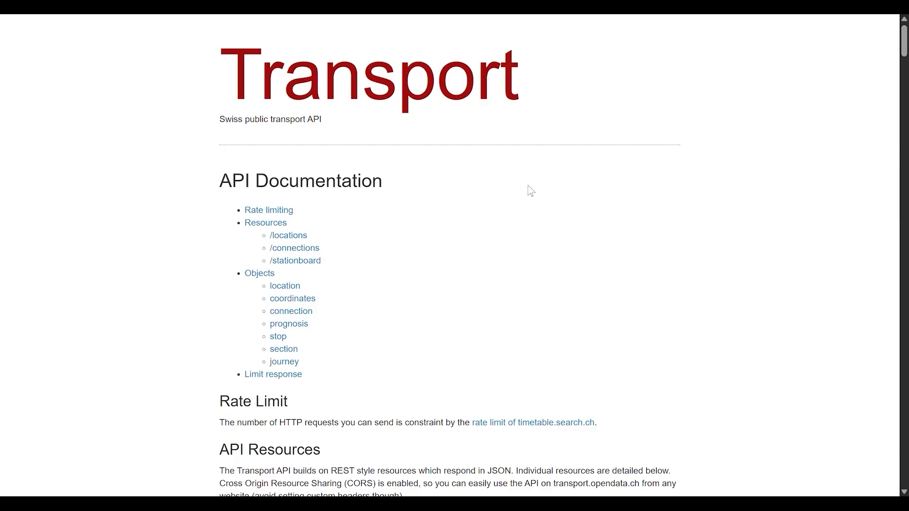
pyautogui.scroll(-1, 528, 186)
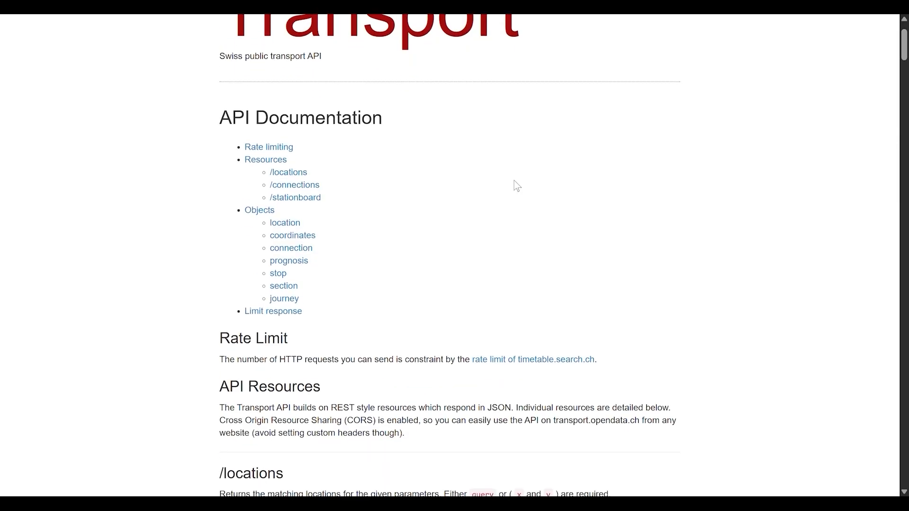
pyautogui.click(288, 172)
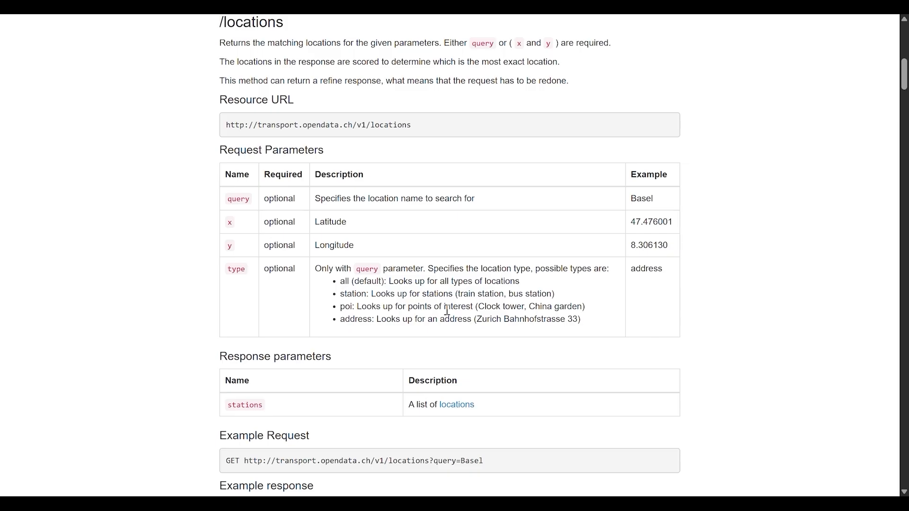
pyautogui.doubleClick(236, 269)
pyautogui.moveTo(341, 295); pyautogui.dragTo(369, 295)
pyautogui.click(366, 294)
pyautogui.scroll(-3, 304, 325)
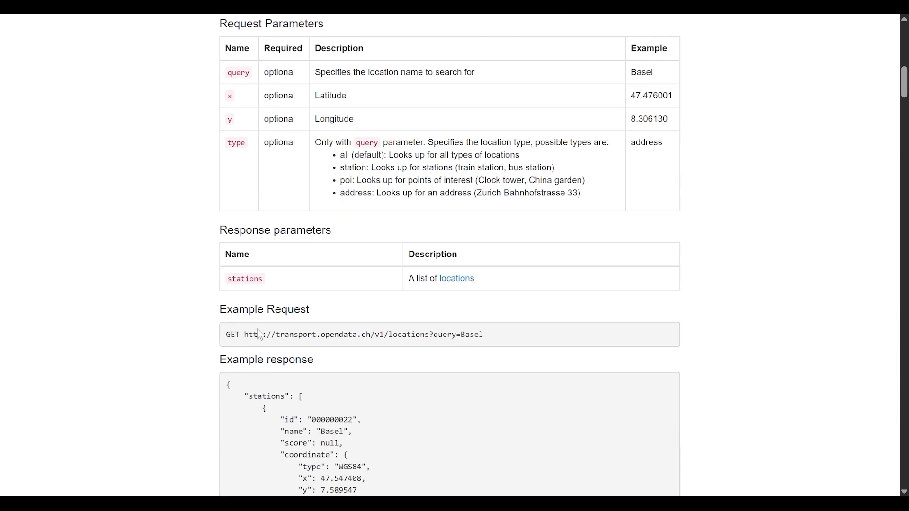
pyautogui.moveTo(247, 335); pyautogui.dragTo(546, 342)
pyautogui.hotkey('ctrl', 'c')
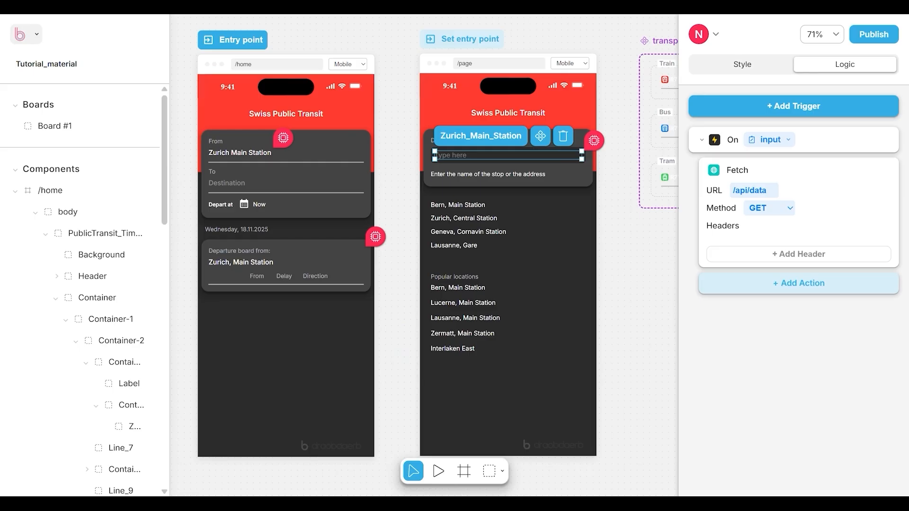
# - Paste the copied locations URL as the Fetch action's URL and change its protocol to https
pyautogui.doubleClick(764, 189)
pyautogui.hotkey('ctrl', 'v')
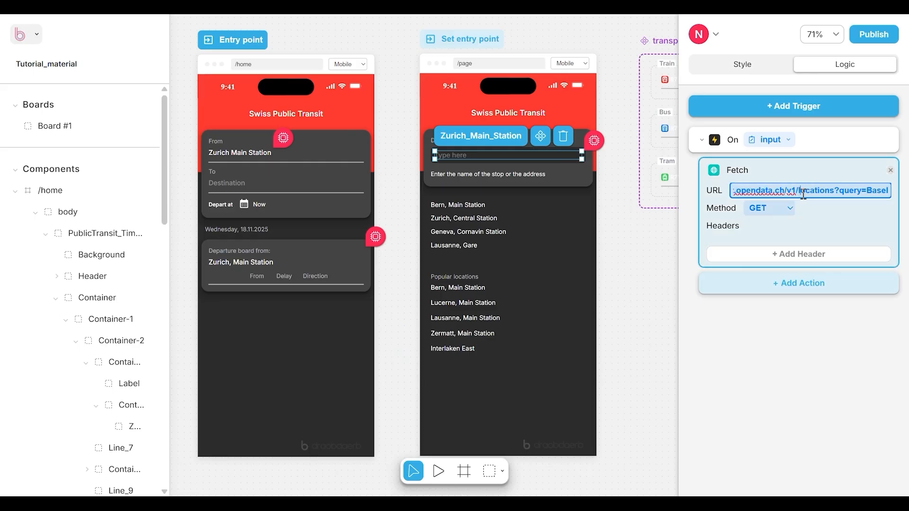
pyautogui.moveTo(810, 193); pyautogui.dragTo(632, 184)
pyautogui.click(750, 191)
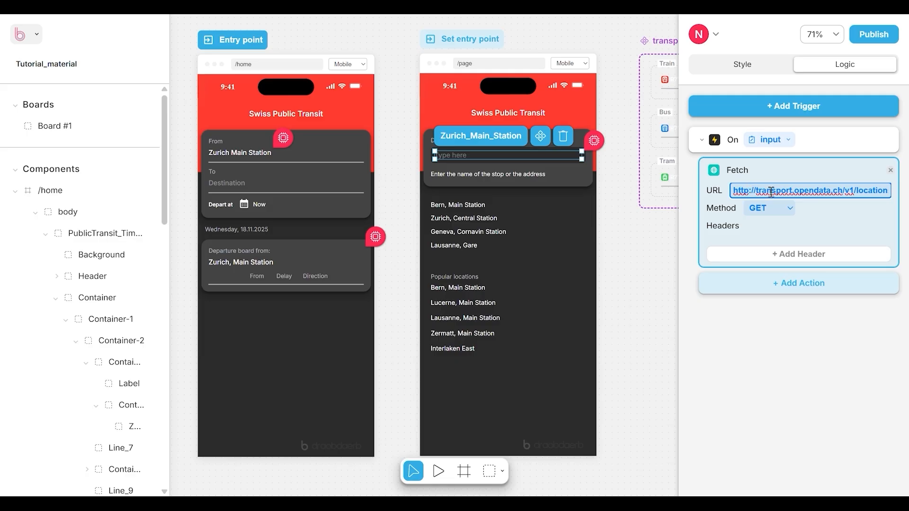
pyautogui.write('s')
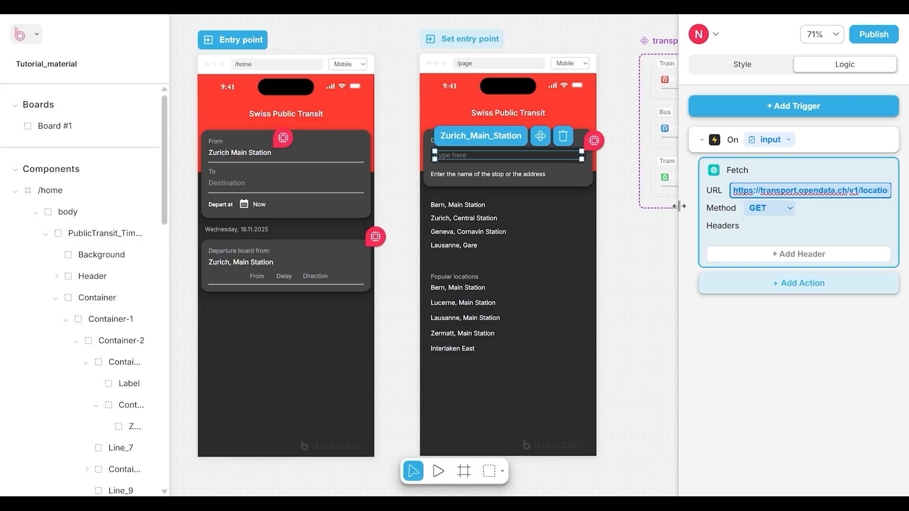
# - In the Fetch URL, replace the query value Basel with the placeholder ${my value} and append &type=station
pyautogui.moveTo(679, 206); pyautogui.dragTo(596, 204)
pyautogui.click(853, 192)
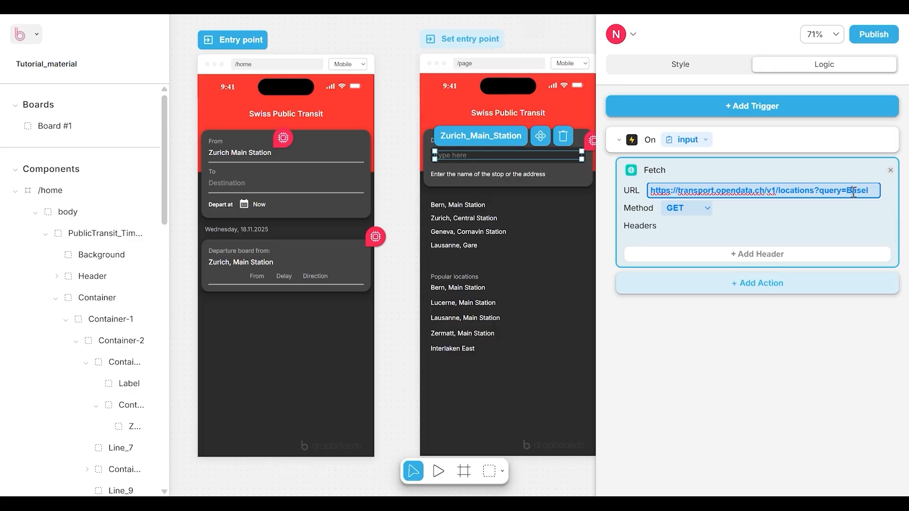
pyautogui.doubleClick(855, 190)
pyautogui.write('${')
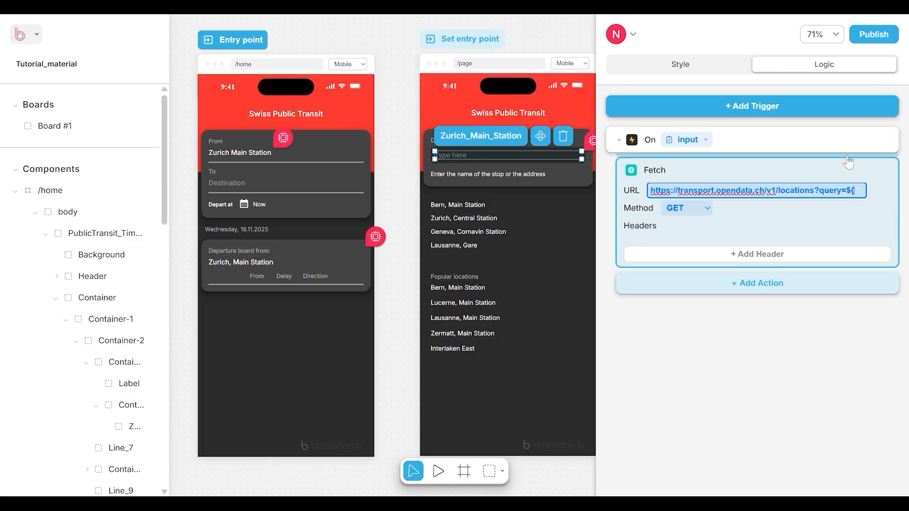
pyautogui.write('my value')
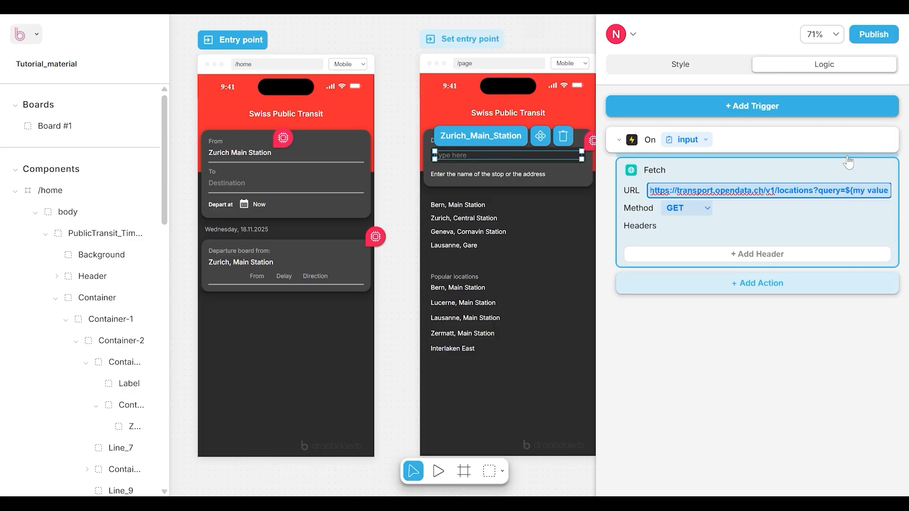
pyautogui.write('}&')
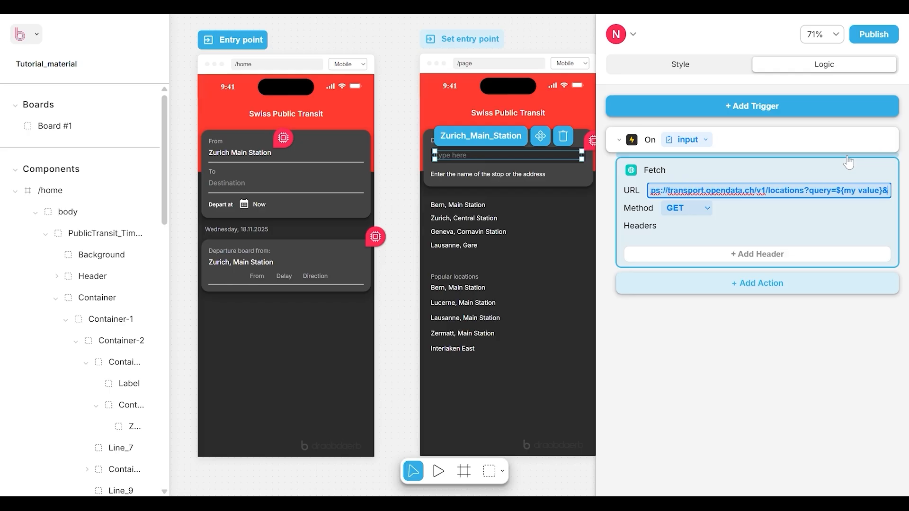
pyautogui.write('type=station')
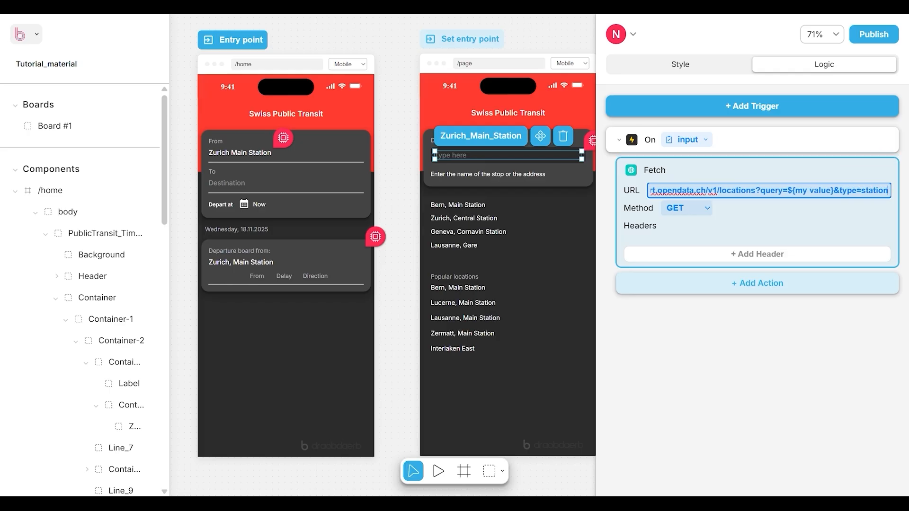
pyautogui.press('Return')
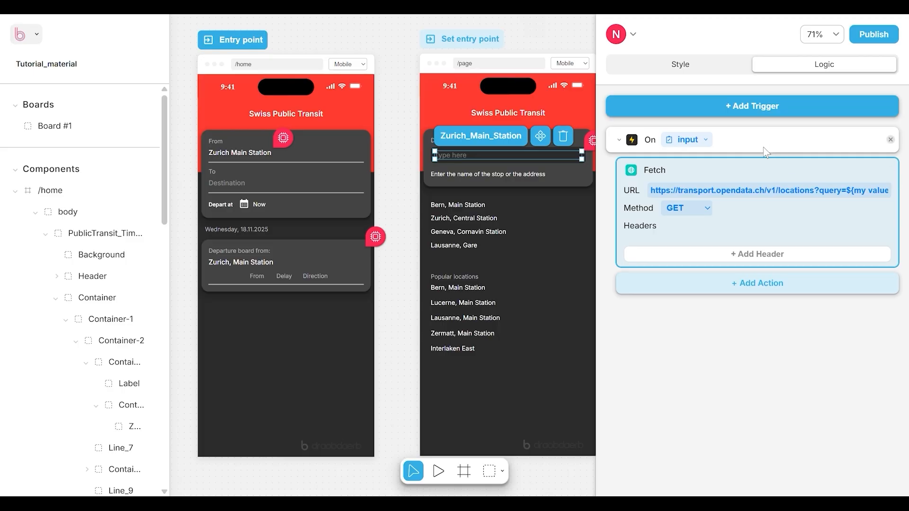
pyautogui.moveTo(847, 189)
pyautogui.mouseDown()
pyautogui.moveTo(890, 191)
pyautogui.moveTo(823, 190)
pyautogui.moveTo(830, 191)
pyautogui.mouseUp()
pyautogui.click(798, 191)
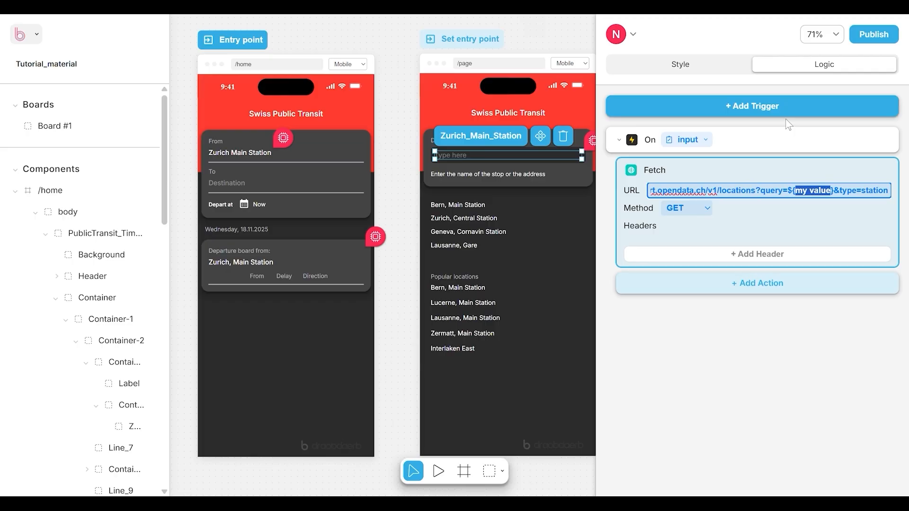
pyautogui.moveTo(788, 190); pyautogui.dragTo(837, 192)
# - Add a Get action after the Fetch action and set its variable to Result of Fetch
pyautogui.click(768, 285)
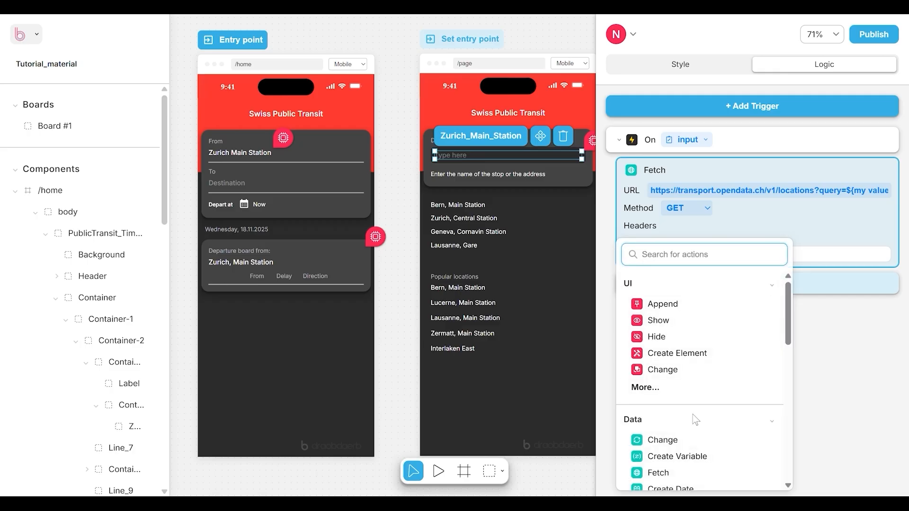
pyautogui.scroll(-4, 682, 414)
pyautogui.click(645, 317)
pyautogui.click(663, 352)
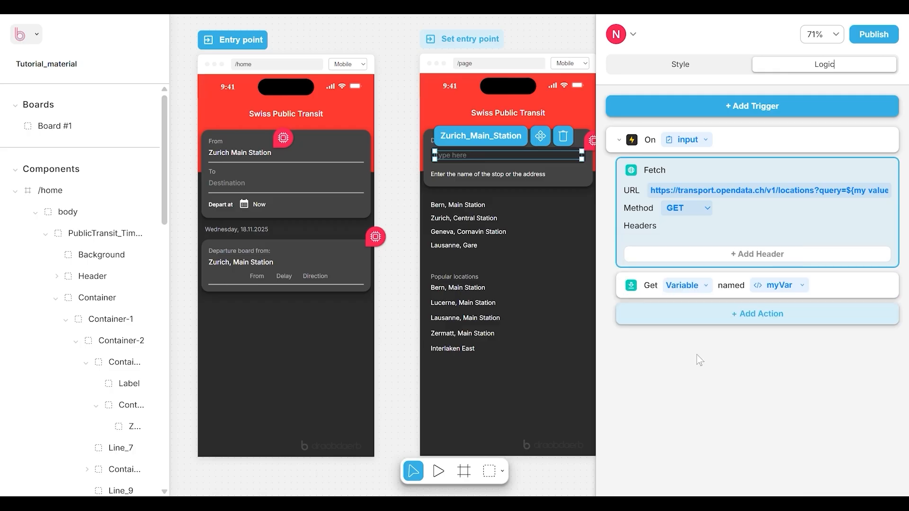
pyautogui.click(802, 285)
pyautogui.click(805, 309)
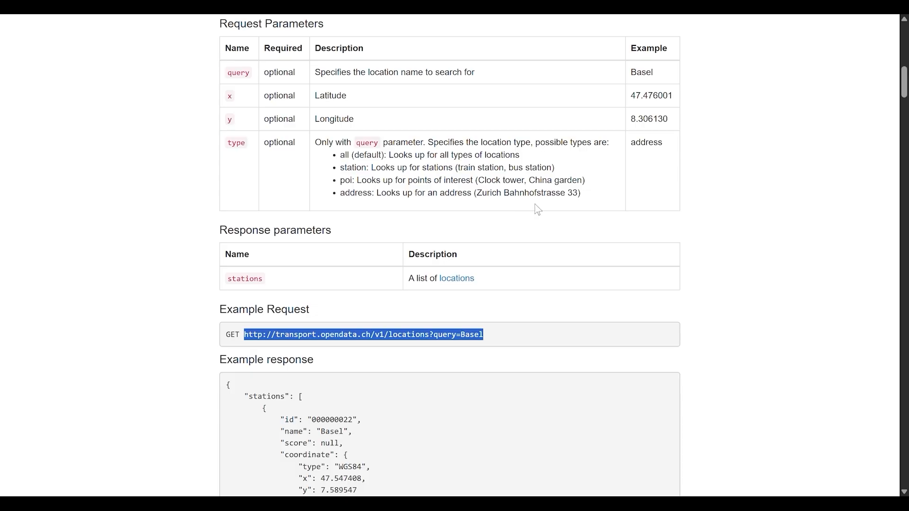
# - Check the example /locations response in the API documentation and make the Get action read the dictionary value for "stations"
pyautogui.scroll(-4, 536, 209)
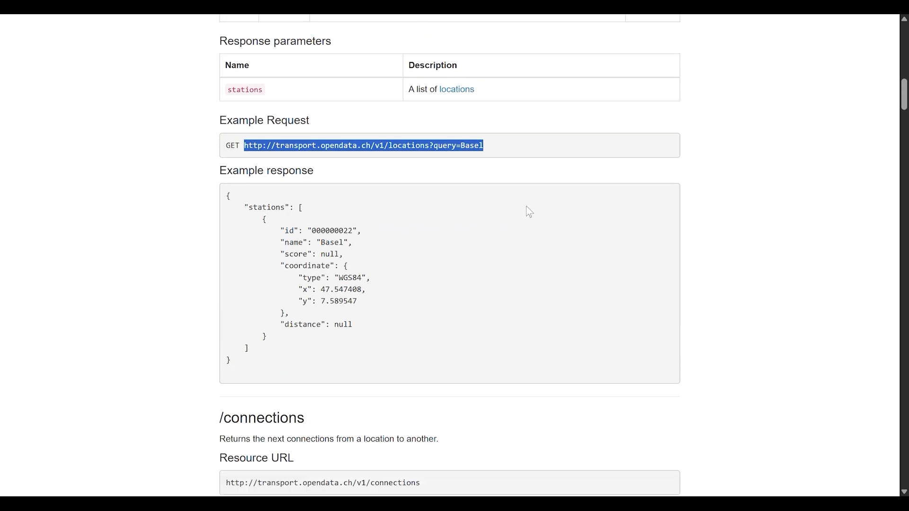
pyautogui.doubleClick(267, 207)
pyautogui.click(488, 210)
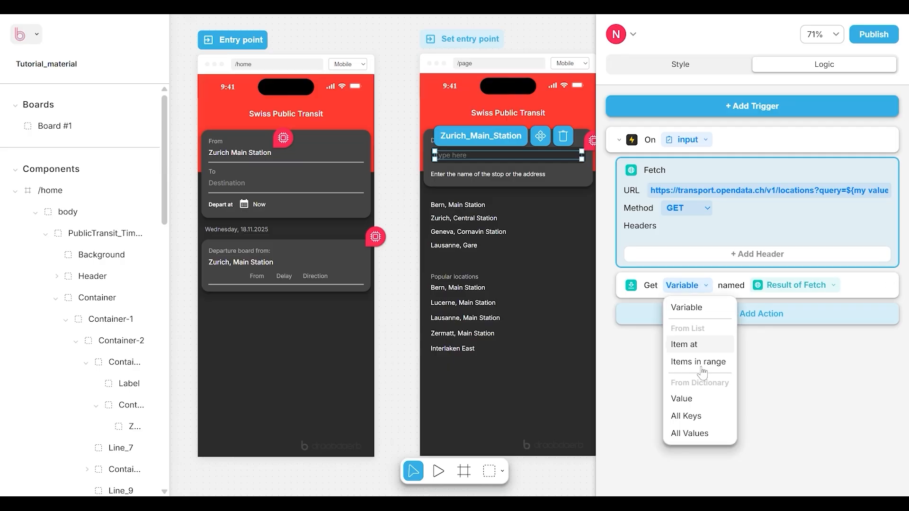
pyautogui.click(700, 399)
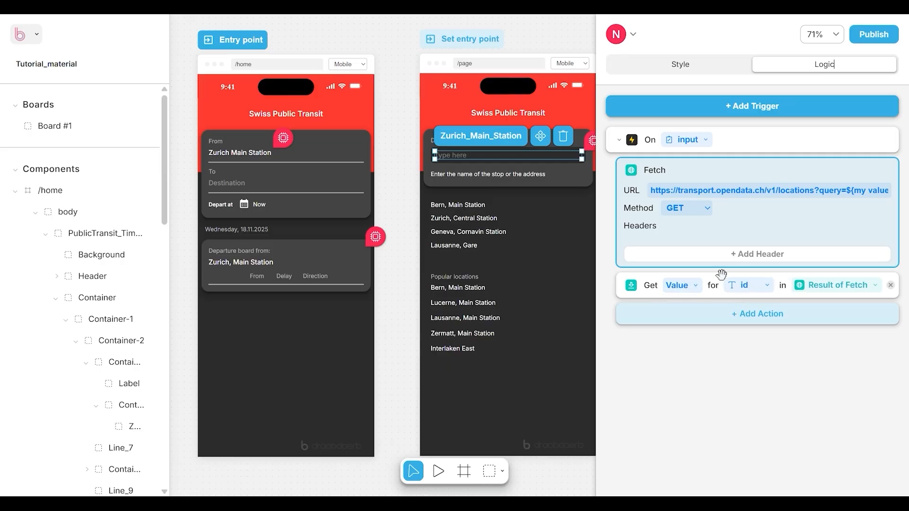
pyautogui.click(759, 282)
pyautogui.hotkey('ctrl', 'a')
pyautogui.write('s')
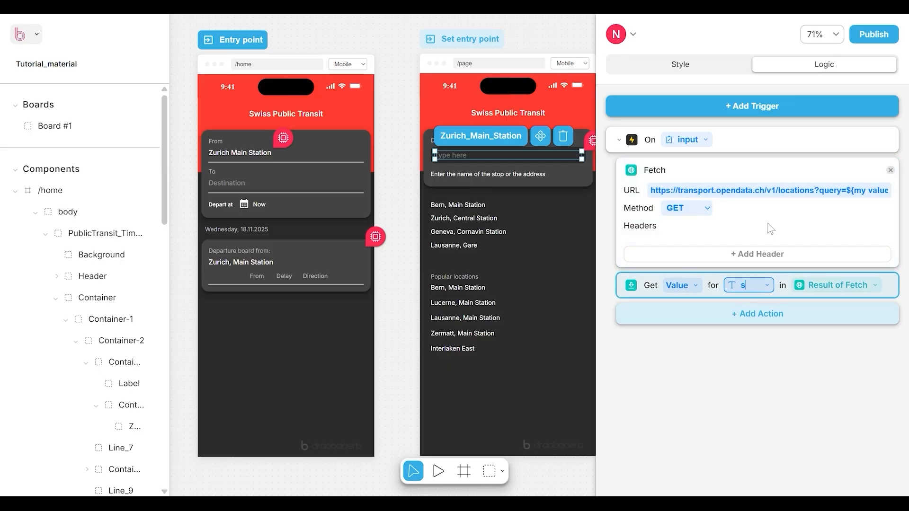
pyautogui.write('tations')
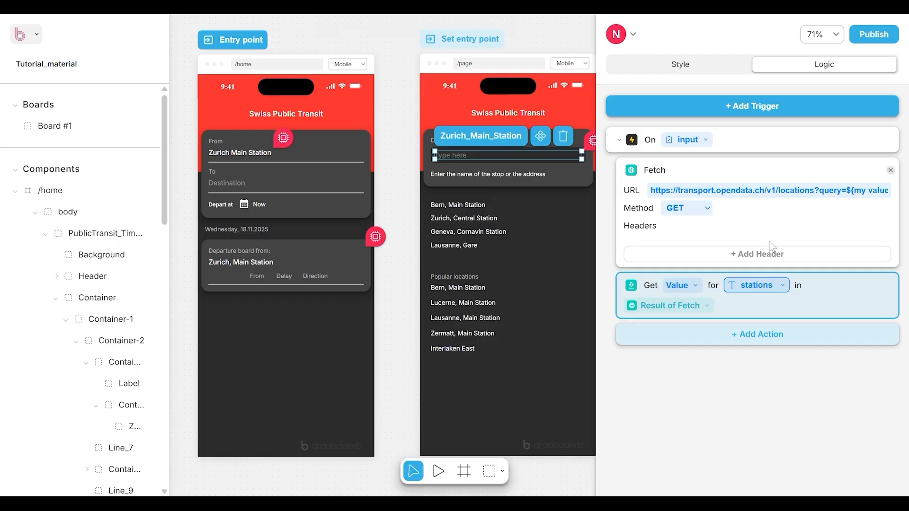
# - Add a Repeat For Each action with the item named "station", looping over the Value from Dictionary result
pyautogui.click(723, 335)
pyautogui.click(690, 340)
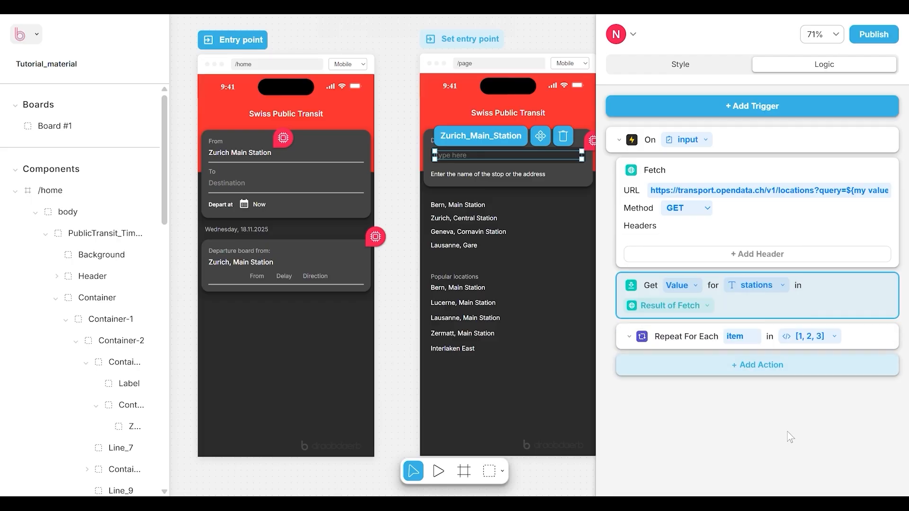
pyautogui.doubleClick(734, 337)
pyautogui.write('station')
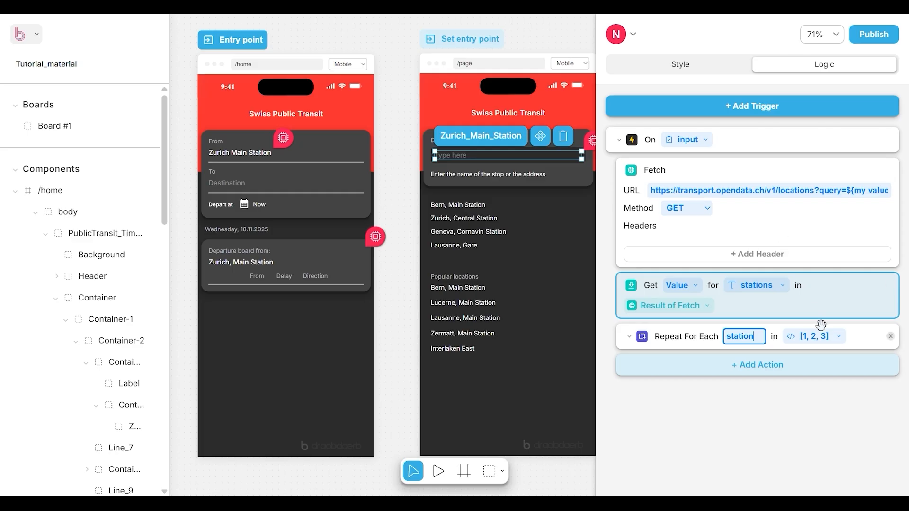
pyautogui.click(835, 340)
pyautogui.click(817, 359)
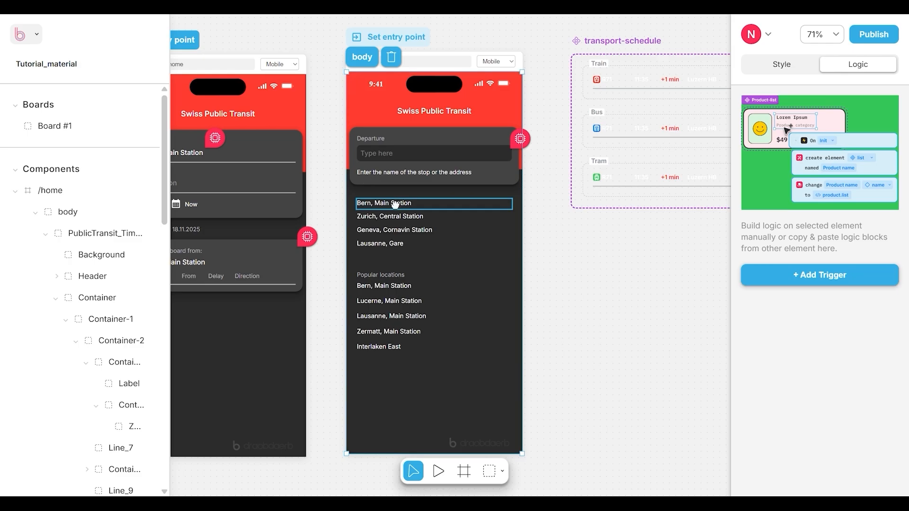
# - Turn the first "Bern, Main Station" entry into a component named location-name and place it below the transport-schedule component
pyautogui.click(397, 203)
pyautogui.click(457, 188)
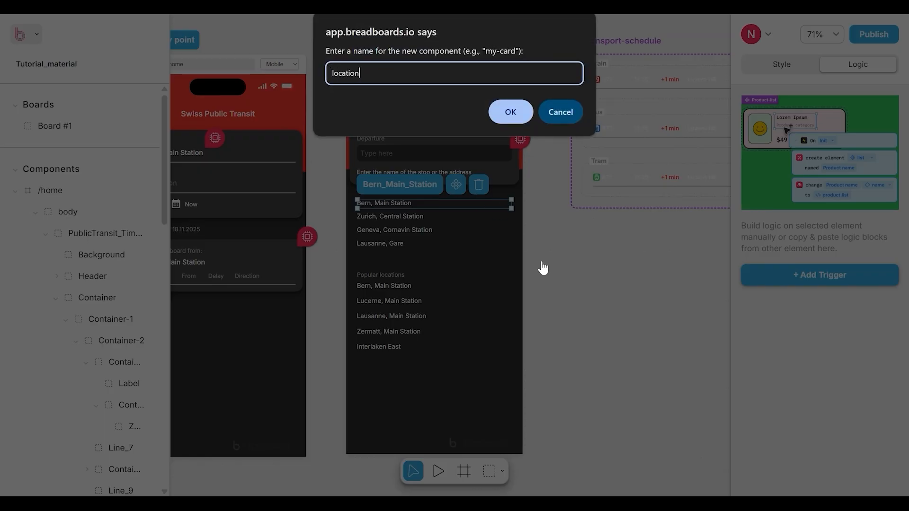
pyautogui.press('Return')
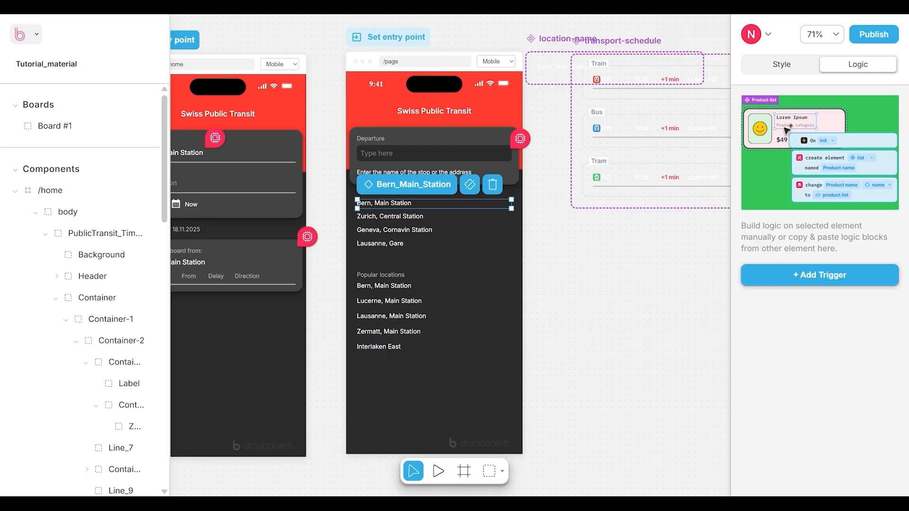
pyautogui.click(553, 36)
pyautogui.moveTo(548, 37); pyautogui.dragTo(594, 246)
pyautogui.moveTo(646, 422); pyautogui.dragTo(546, 426)
# - Add a property named "Location" to the location-name component
pyautogui.click(755, 69)
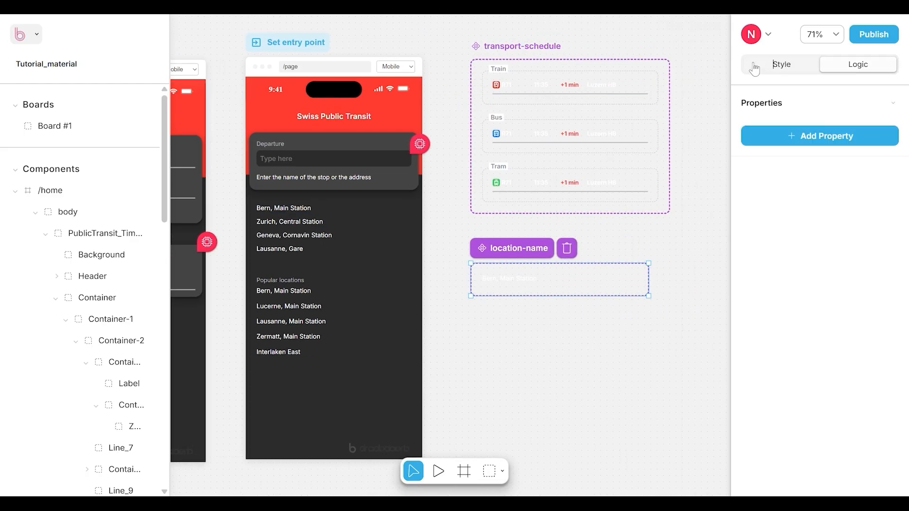
pyautogui.moveTo(732, 67); pyautogui.dragTo(676, 67)
pyautogui.click(784, 136)
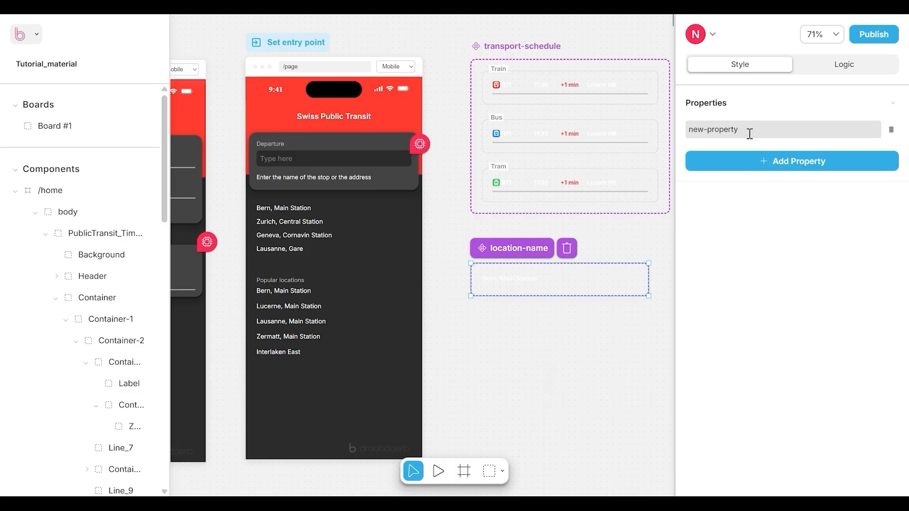
pyautogui.click(750, 134)
pyautogui.write('Location')
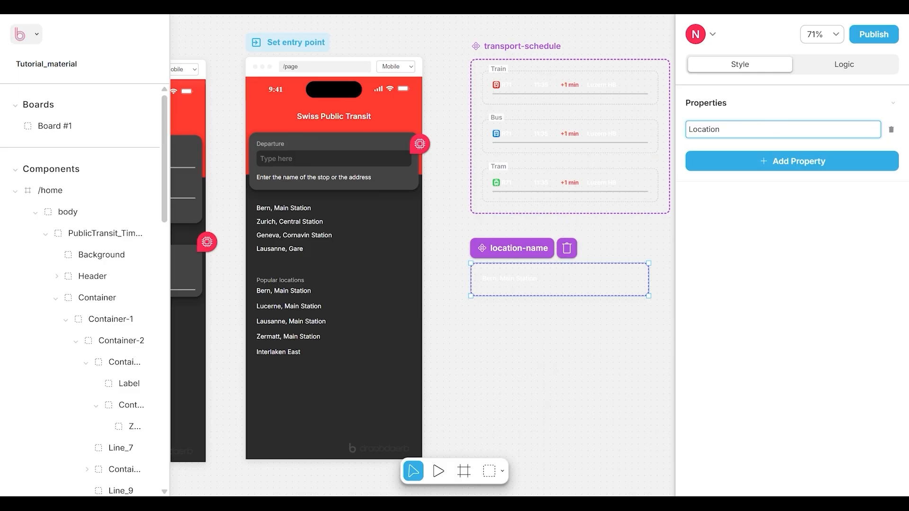
# - Connect the Text Content of the Bern_Main_Station element inside the location-name component to the Location property
pyautogui.click(598, 249)
pyautogui.click(522, 281)
pyautogui.click(738, 404)
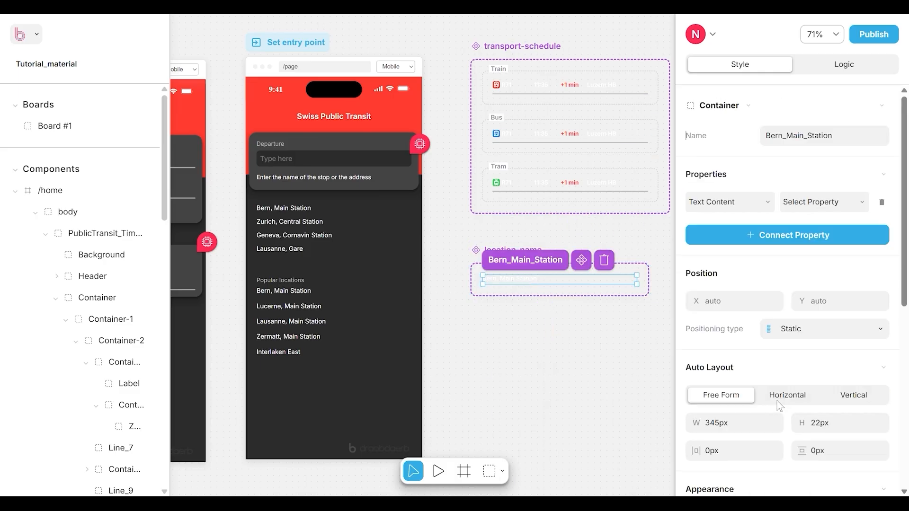
pyautogui.click(848, 202)
pyautogui.click(806, 227)
# - Delete the Bern, Zurich, Geneva and Lausanne sample entries above the Popular locations list on /page
pyautogui.click(512, 373)
pyautogui.hscroll(-2, 528, 380)
pyautogui.click(289, 204)
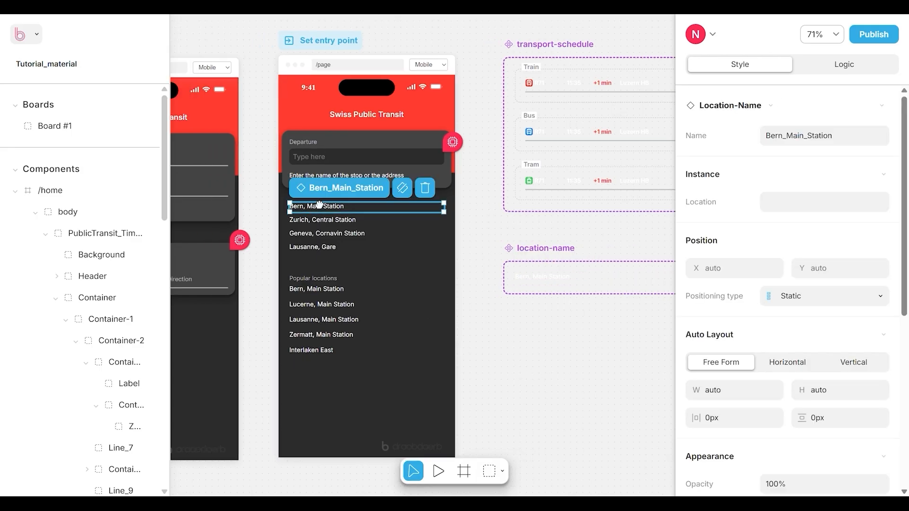
pyautogui.press('Delete')
pyautogui.click(330, 211)
pyautogui.press('Delete')
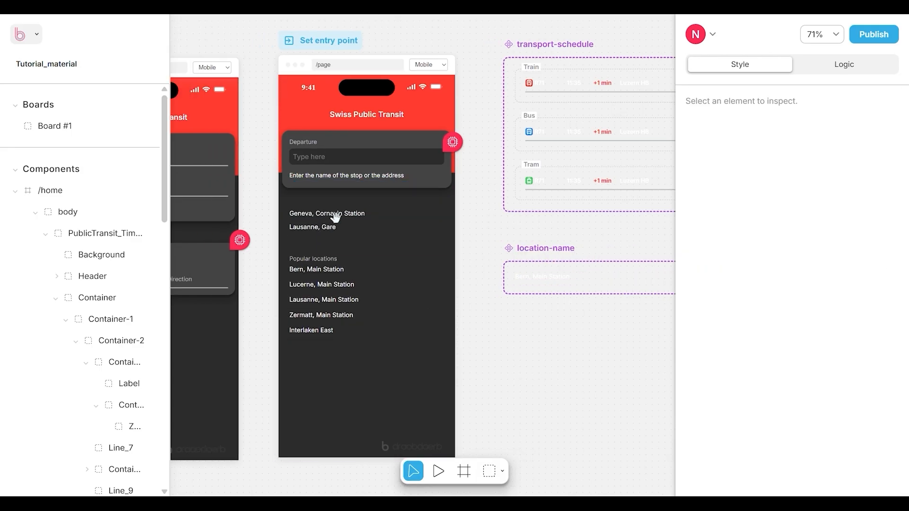
pyautogui.click(336, 216)
pyautogui.press('Delete')
pyautogui.click(324, 217)
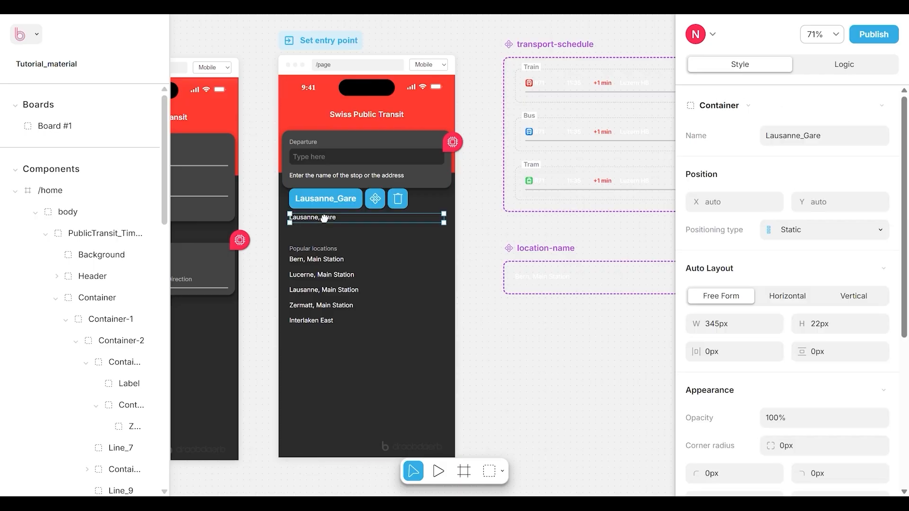
pyautogui.press('Delete')
# - Rename the emptied container Frame_655 above Popular locations to SearchResult
pyautogui.click(329, 209)
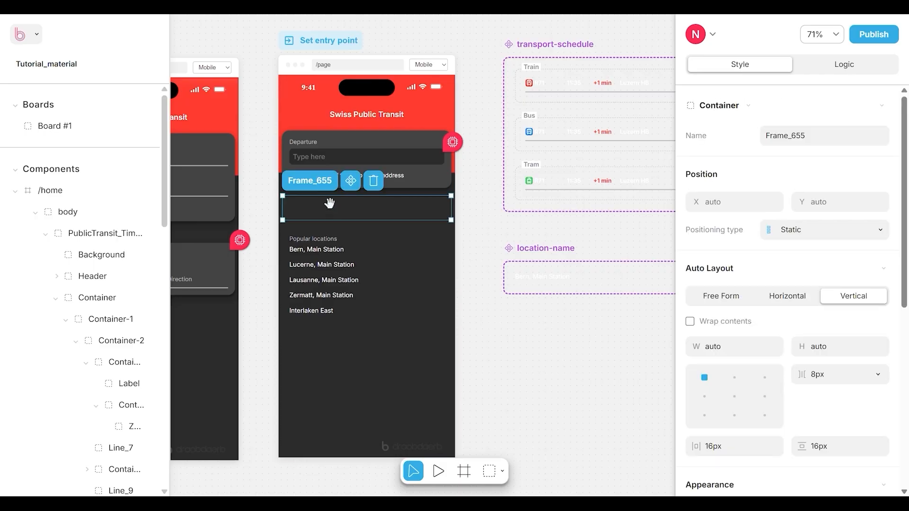
pyautogui.doubleClick(320, 179)
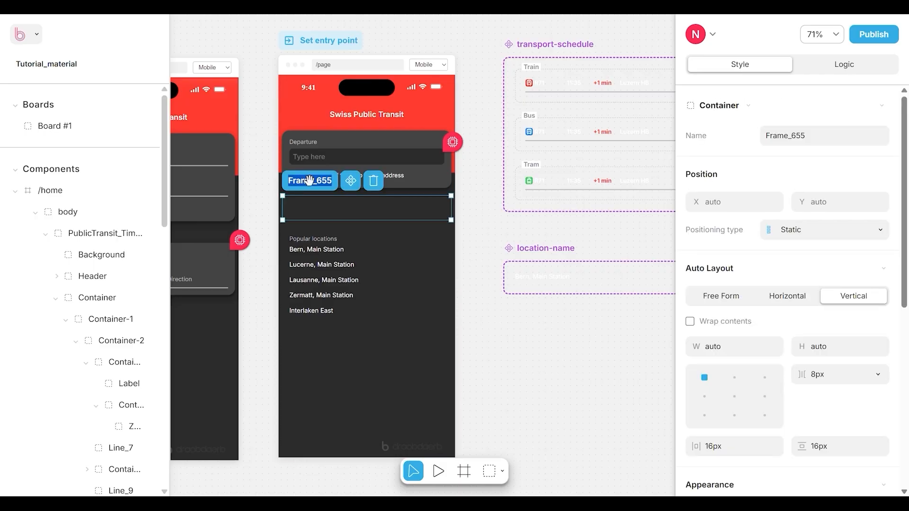
pyautogui.write('SearchReesult')
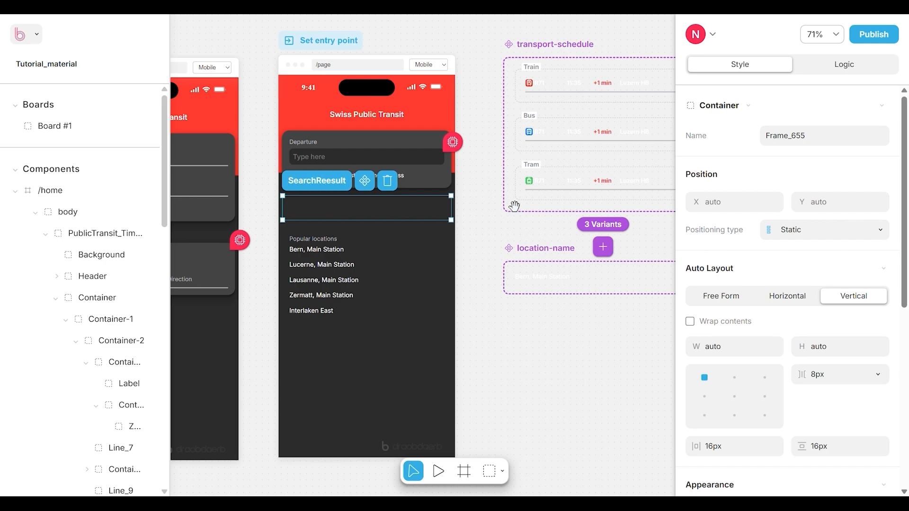
pyautogui.press('BackSpace')
pyautogui.press('BackSpace')
pyautogui.press('BackSpace')
pyautogui.press('BackSpace')
pyautogui.press('BackSpace')
pyautogui.press('BackSpace')
pyautogui.write('esult')
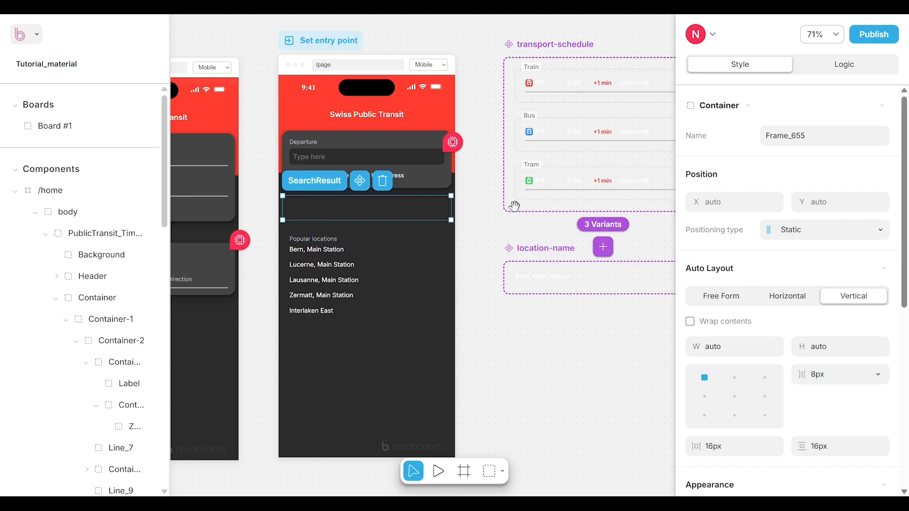
pyautogui.click(503, 231)
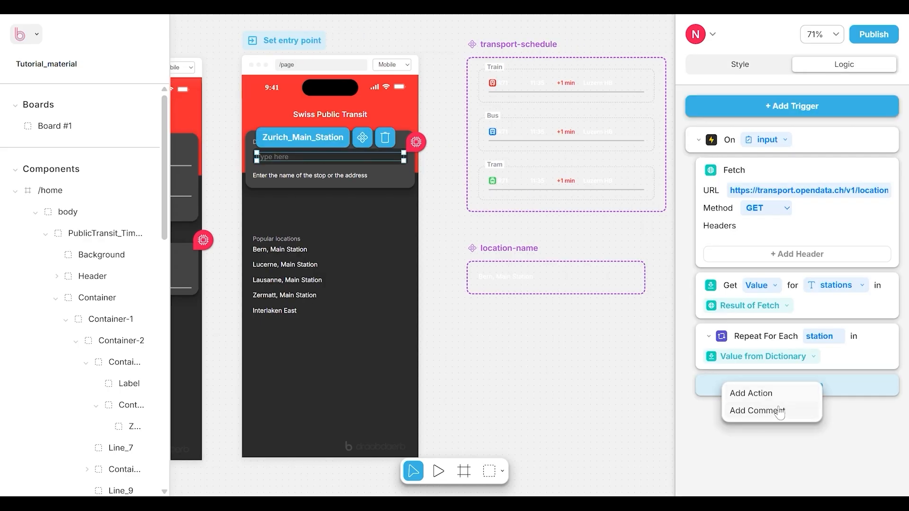
# - Add a Create Element action inside the Repeat For Each loop that creates the location-name component
pyautogui.click(755, 393)
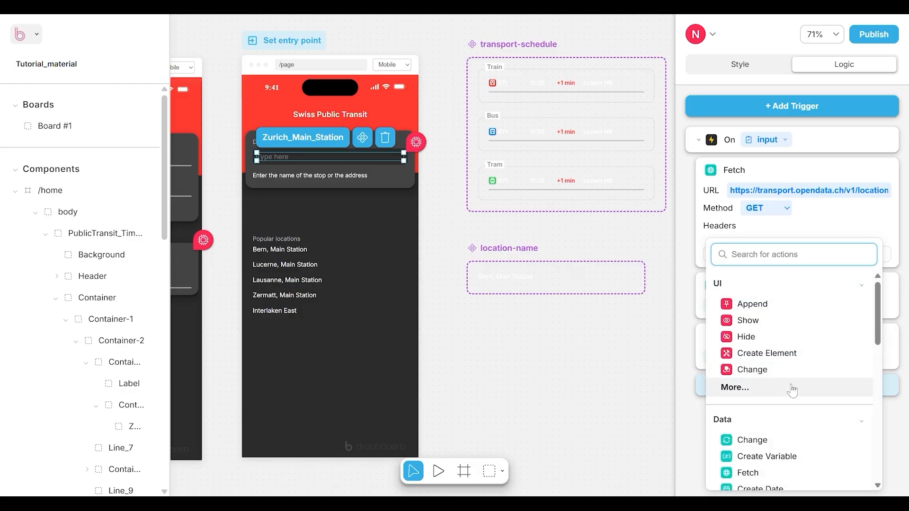
pyautogui.click(799, 361)
pyautogui.click(840, 387)
pyautogui.moveTo(841, 365)
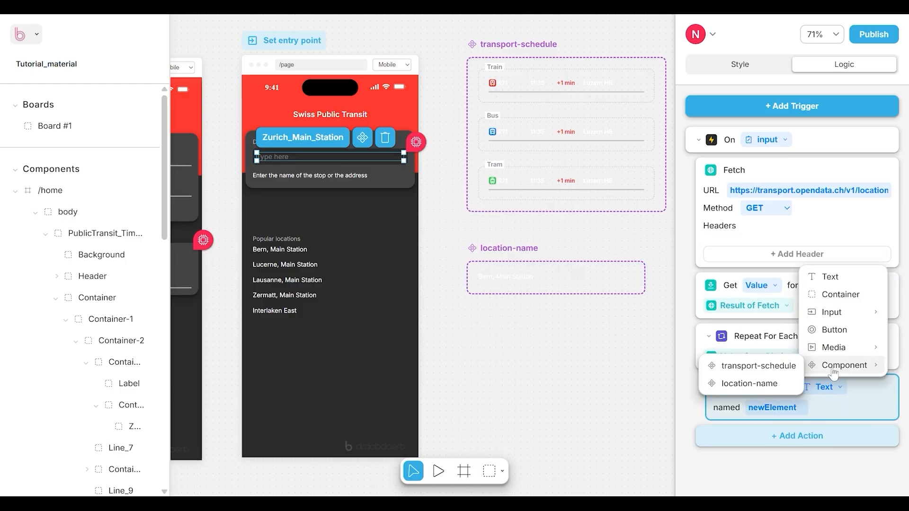
pyautogui.click(757, 386)
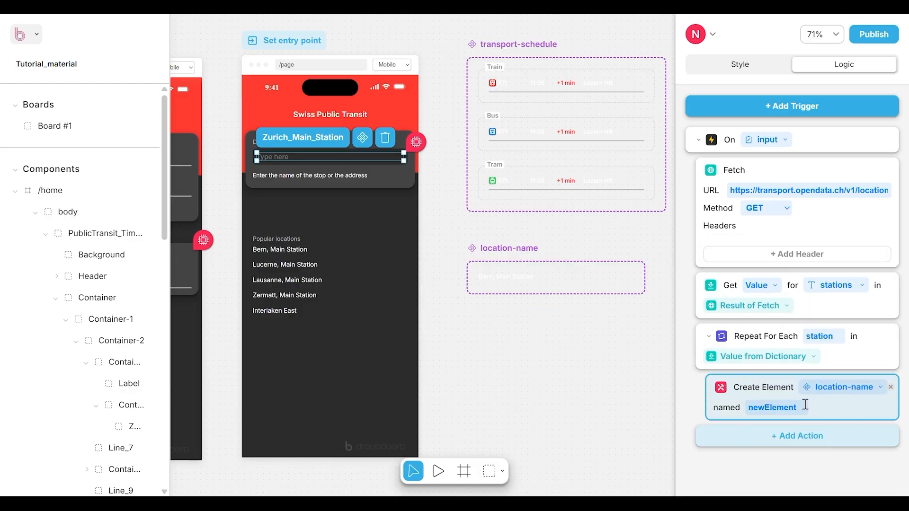
# - Name the element made by the Create Element action location_result
pyautogui.moveTo(798, 410); pyautogui.dragTo(730, 398)
pyautogui.press('BackSpace')
pyautogui.write('locatio')
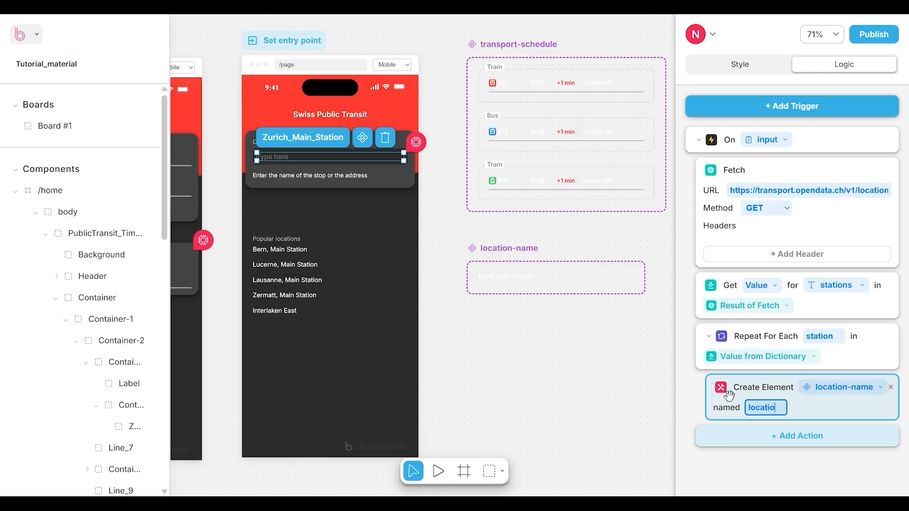
pyautogui.write('n_result')
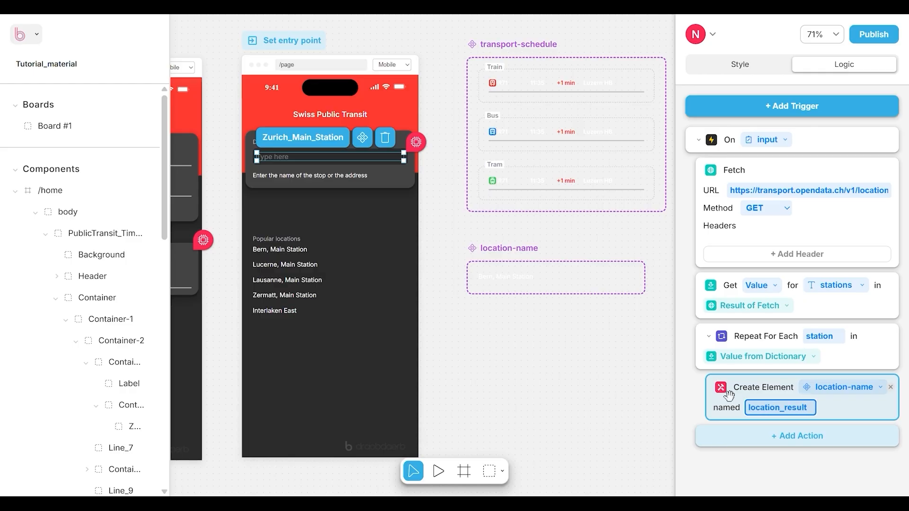
pyautogui.press('Return')
# - Add a Change action after Create Element in the loop, targeting the Location attribute of location-name on Result of Make
pyautogui.click(739, 436)
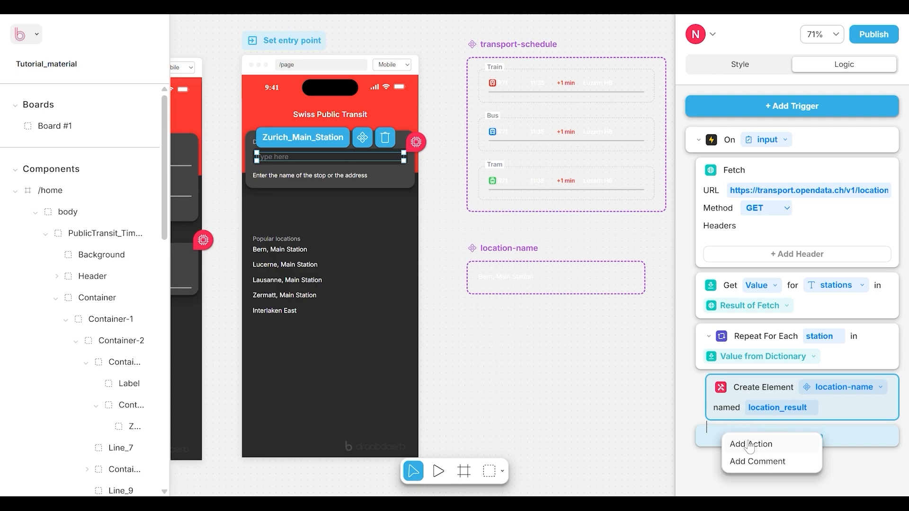
pyautogui.click(747, 442)
pyautogui.click(752, 370)
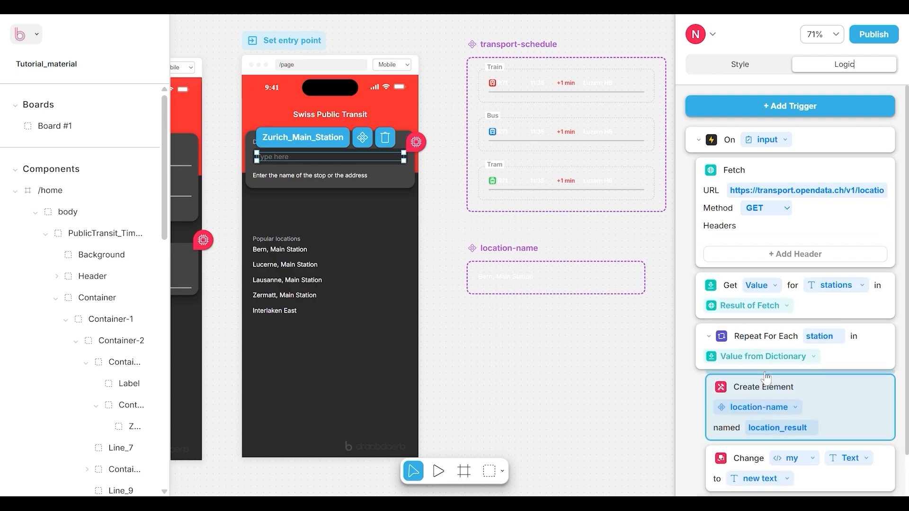
pyautogui.scroll(-1, 811, 400)
pyautogui.click(813, 408)
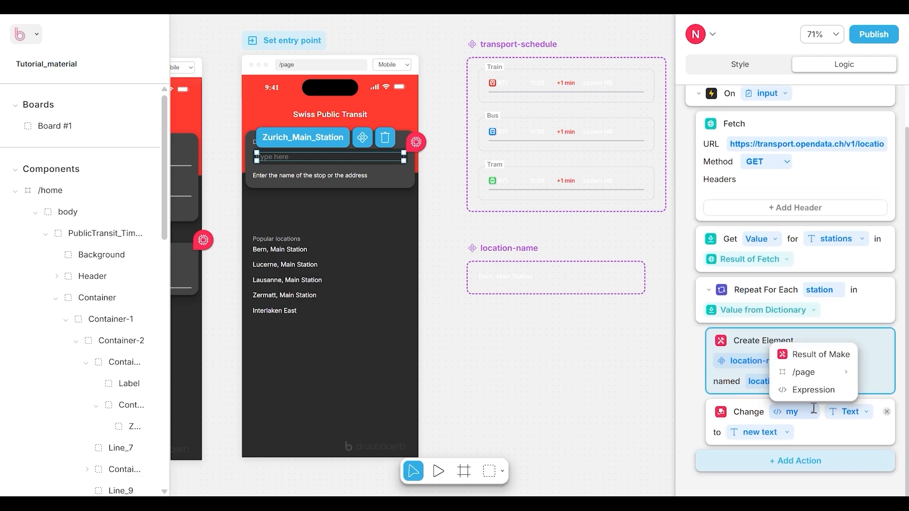
pyautogui.click(815, 355)
pyautogui.click(737, 432)
pyautogui.moveTo(771, 377)
pyautogui.moveTo(857, 393)
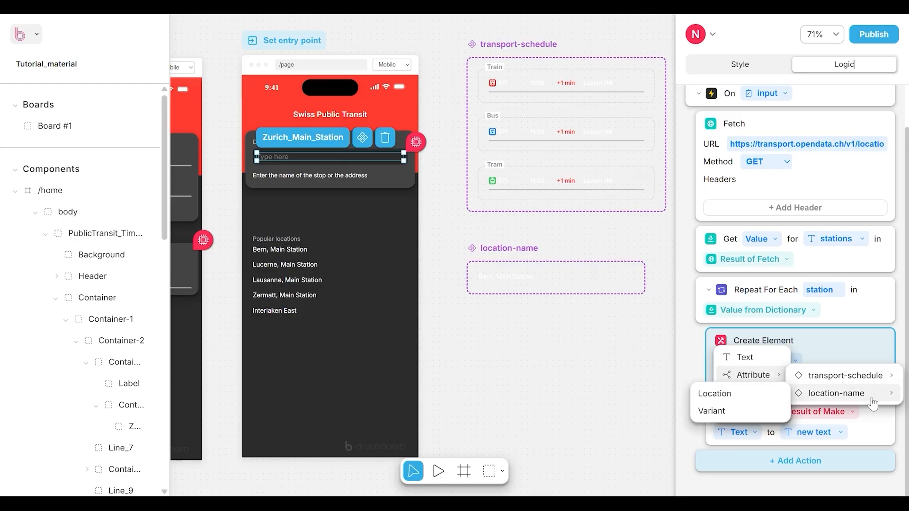
pyautogui.click(744, 395)
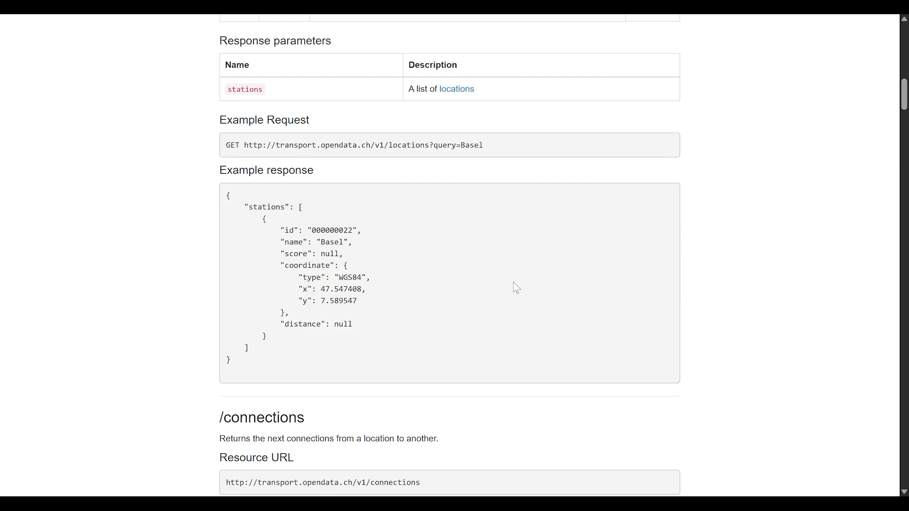
# - Check the station's name key in the API example response and set the Change action's new value to the expression station.name
pyautogui.doubleClick(294, 240)
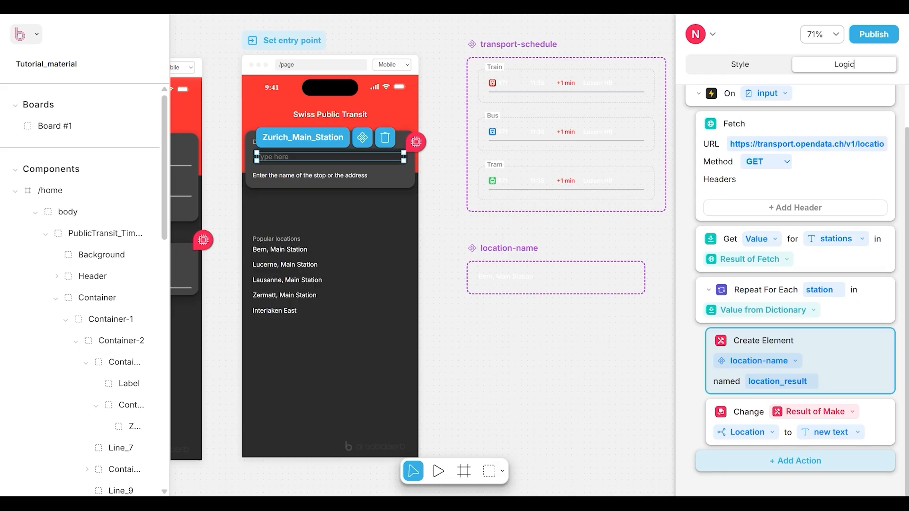
pyautogui.click(850, 430)
pyautogui.click(855, 410)
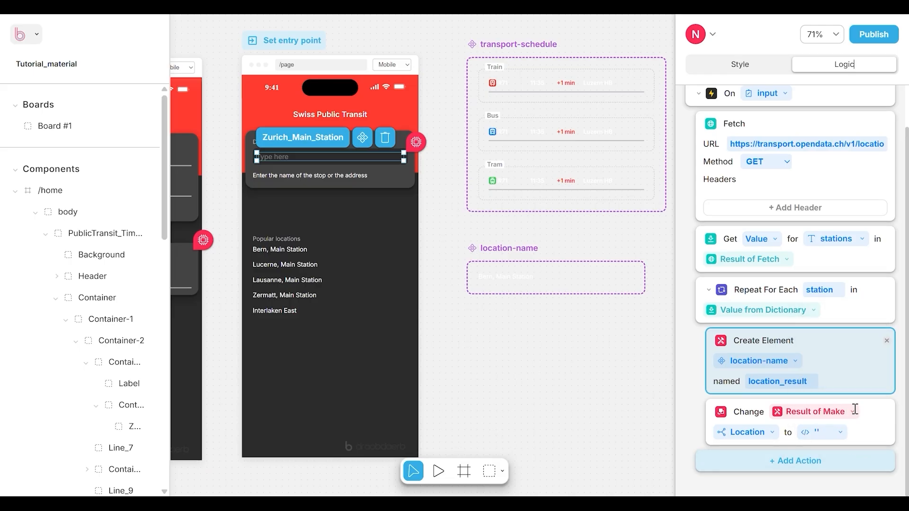
pyautogui.click(824, 431)
pyautogui.press('BackSpace')
pyautogui.write('station.name')
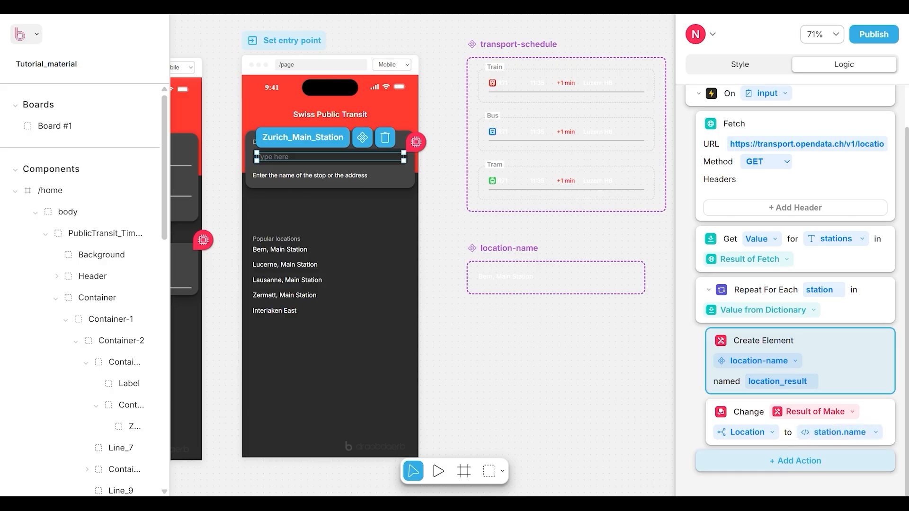
pyautogui.click(790, 437)
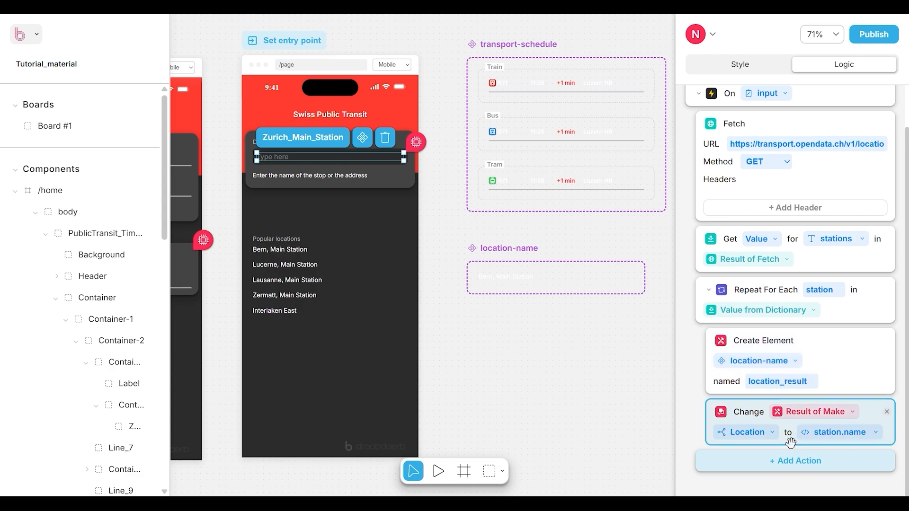
# - Add an Append action for Result of Make after the Change action inside the Repeat For Each loop
pyautogui.click(780, 449)
pyautogui.click(769, 468)
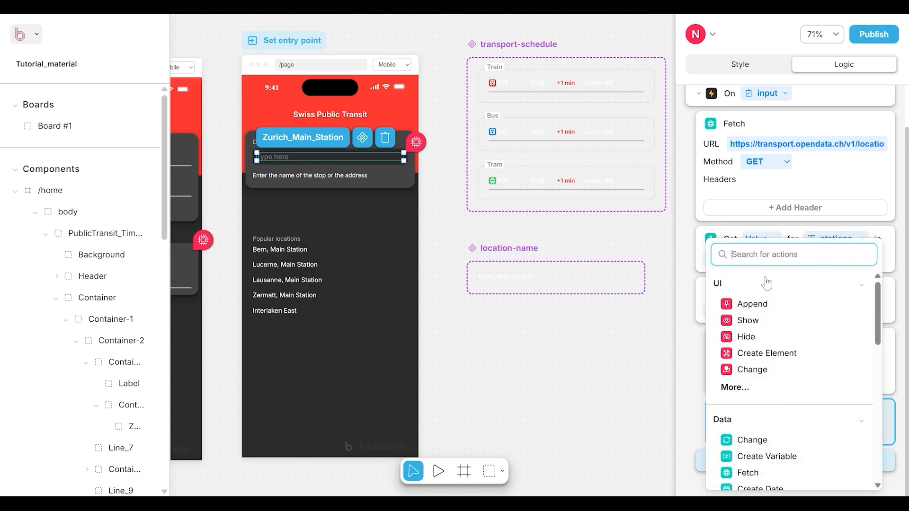
pyautogui.click(748, 302)
pyautogui.scroll(-1, 812, 378)
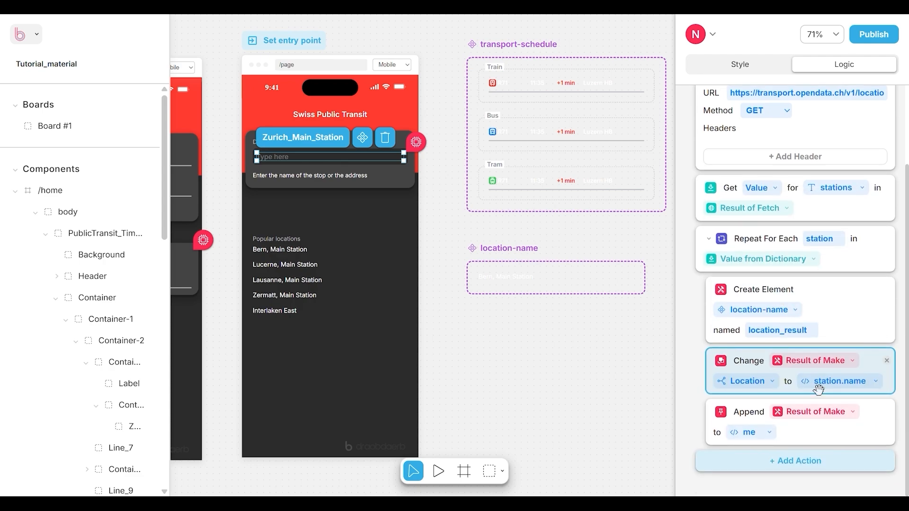
# - Check the name of the empty container above Popular locations and set the Append action's target to #SearchResult
pyautogui.click(331, 207)
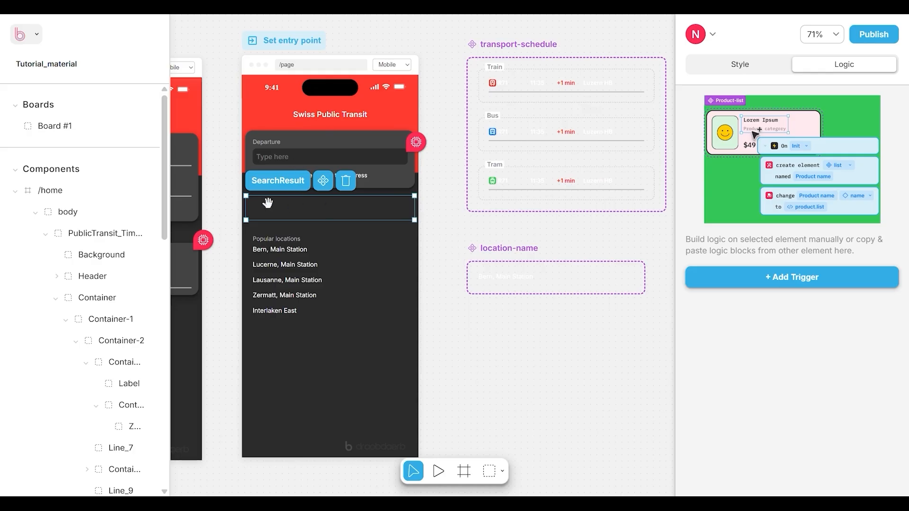
pyautogui.click(417, 142)
pyautogui.scroll(-2, 763, 336)
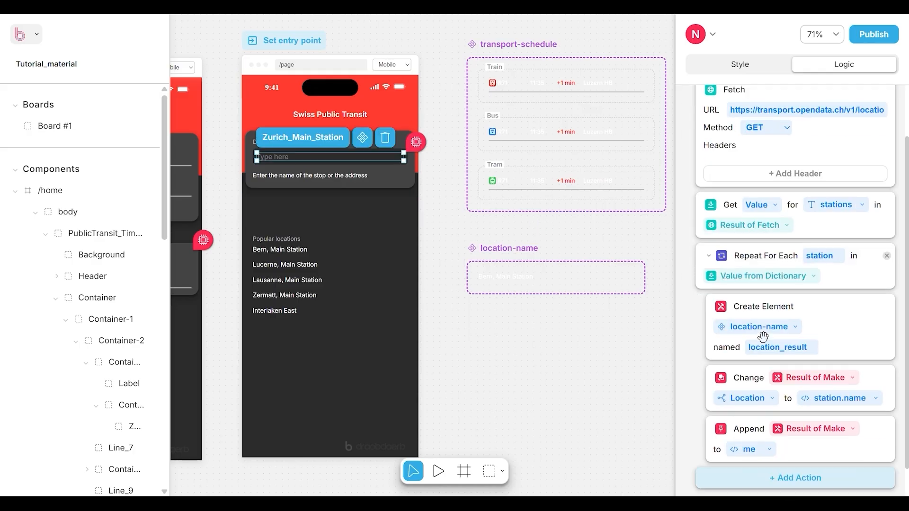
pyautogui.scroll(-1, 763, 336)
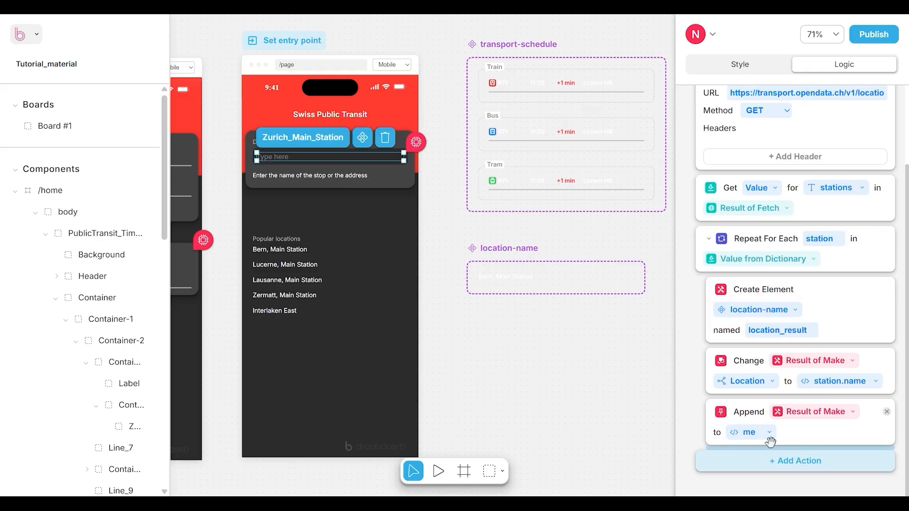
pyautogui.click(753, 433)
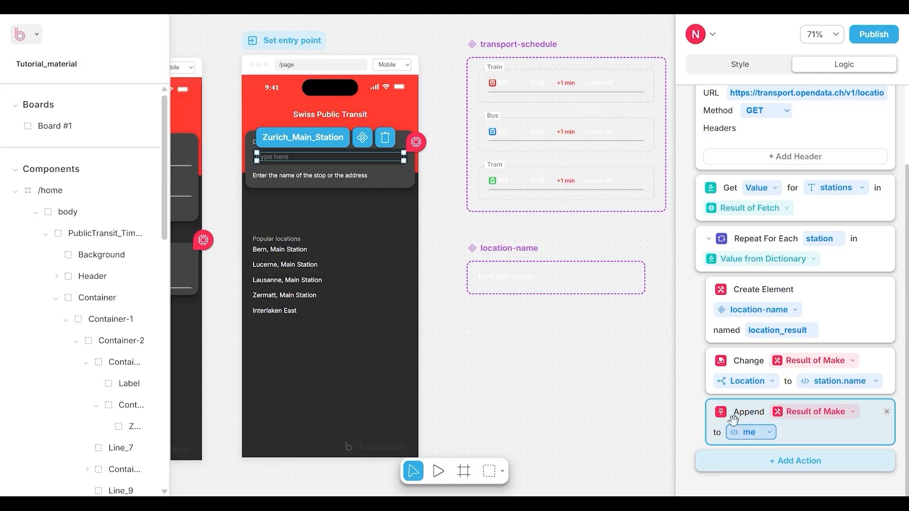
pyautogui.moveTo(766, 433); pyautogui.dragTo(732, 431)
pyautogui.write('#SearchResult')
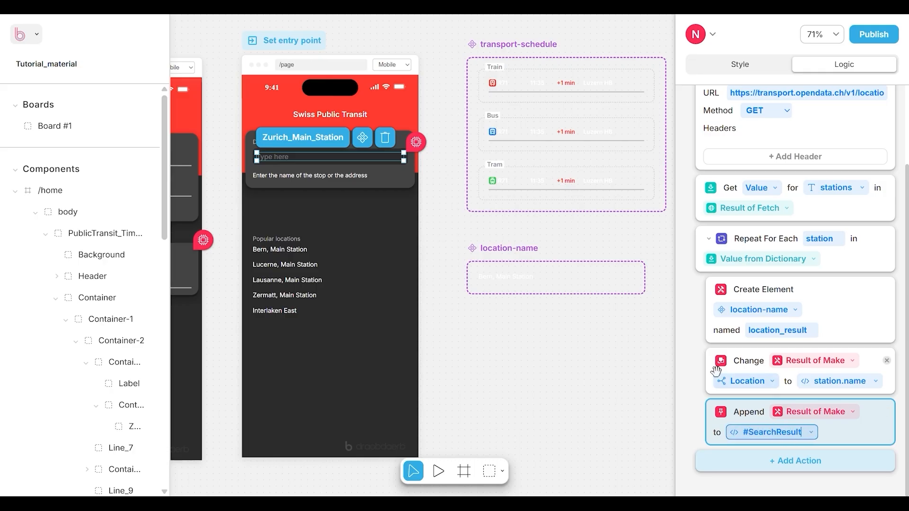
pyautogui.press('Return')
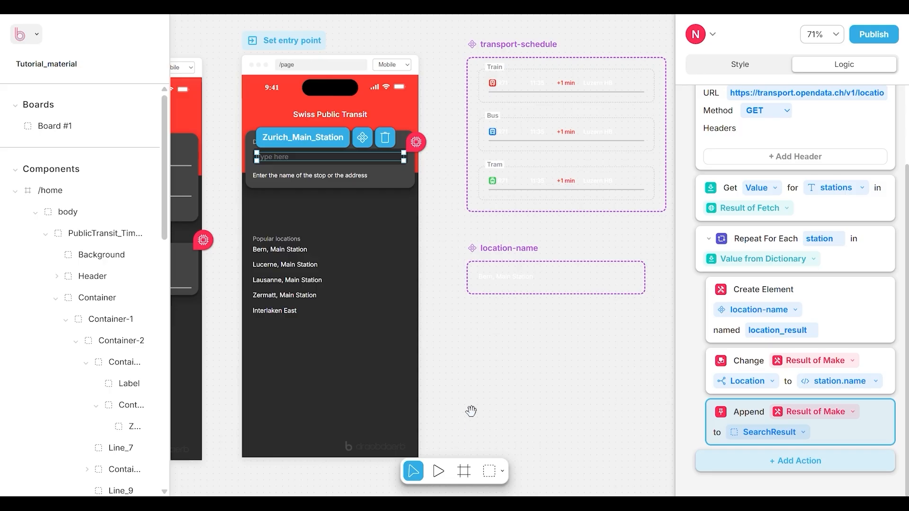
# - Preview the app, open the departure search from the From field, search for lugano, and return to editing
pyautogui.moveTo(473, 402); pyautogui.dragTo(546, 402)
pyautogui.click(438, 471)
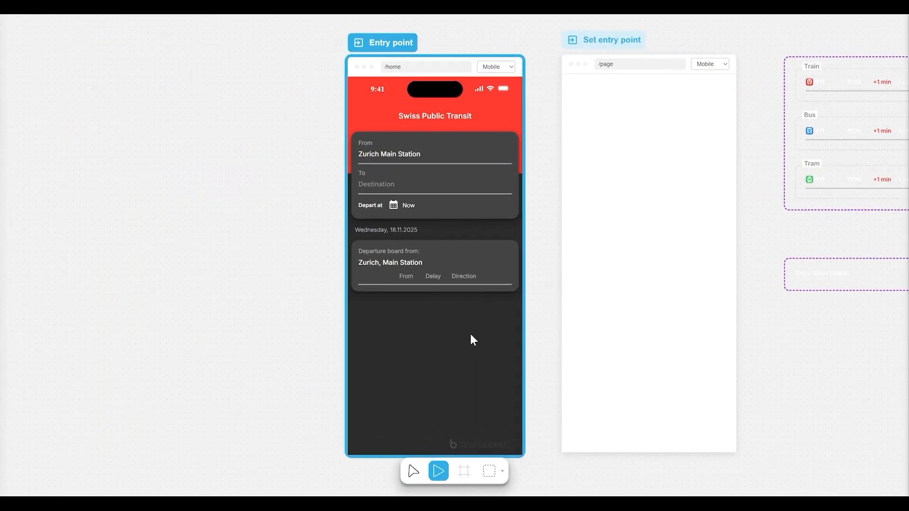
pyautogui.click(416, 152)
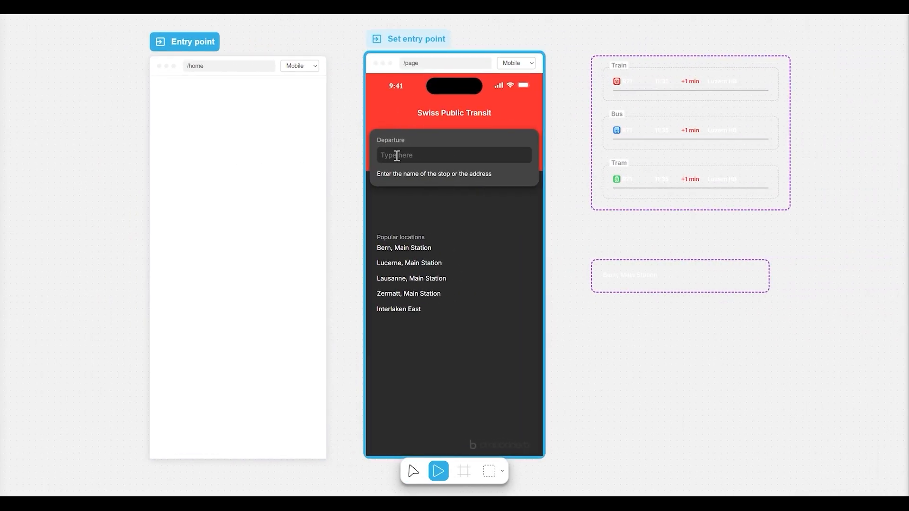
pyautogui.write('lugano')
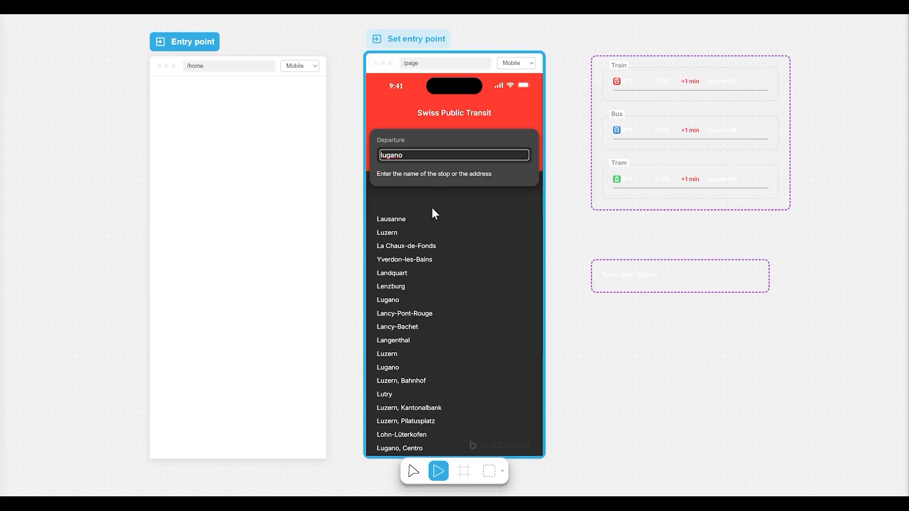
pyautogui.click(413, 472)
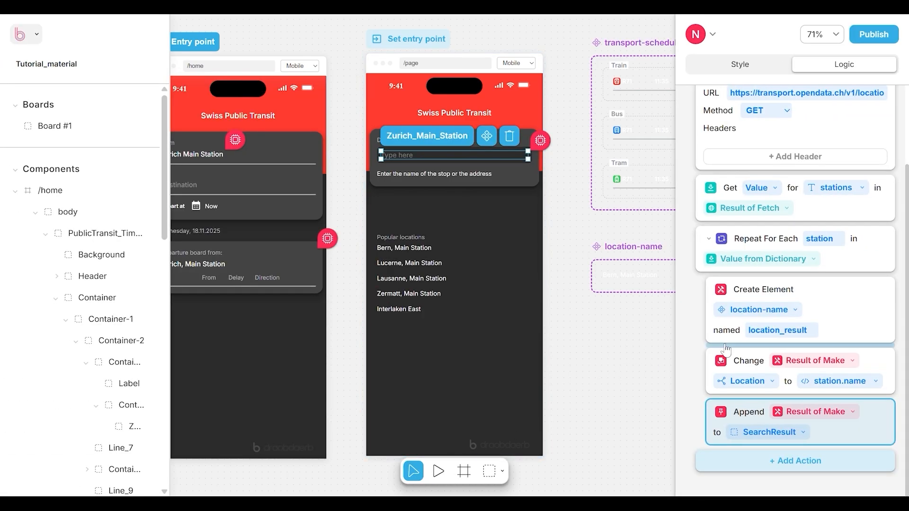
# - Add a Remove action for the location-name component before the Fetch action in the input trigger
pyautogui.scroll(3, 730, 342)
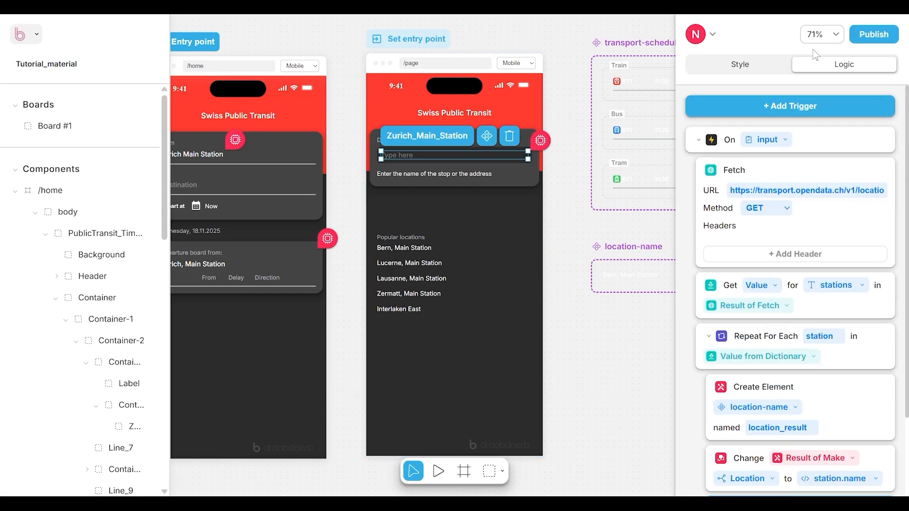
pyautogui.click(767, 157)
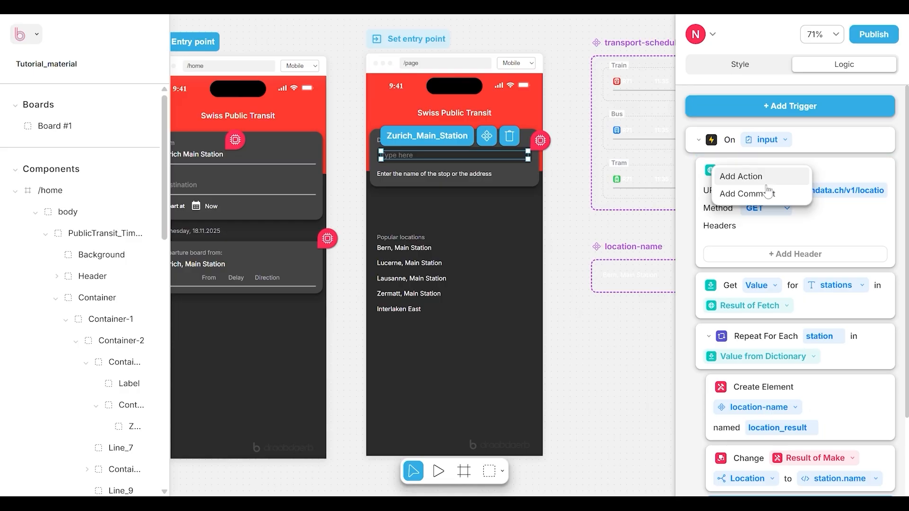
pyautogui.click(773, 174)
pyautogui.click(755, 311)
pyautogui.scroll(-2, 773, 311)
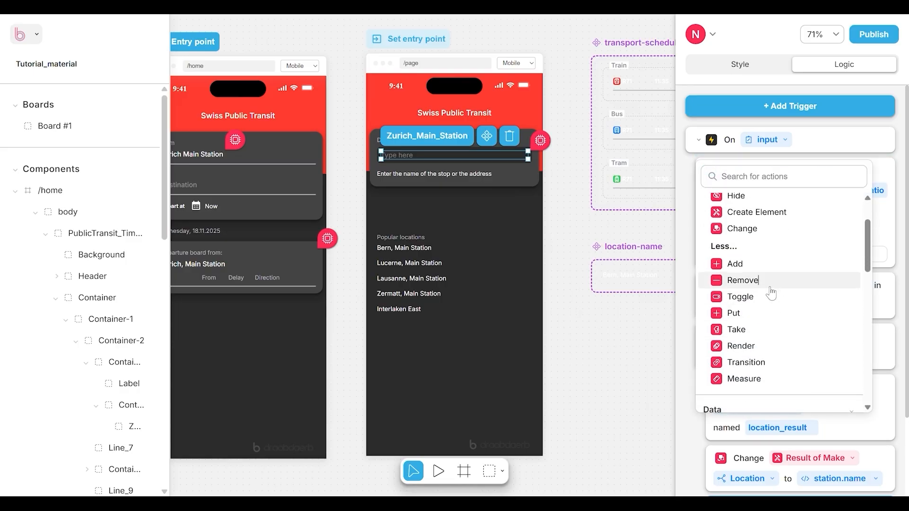
pyautogui.click(771, 290)
pyautogui.moveTo(807, 282)
pyautogui.click(694, 294)
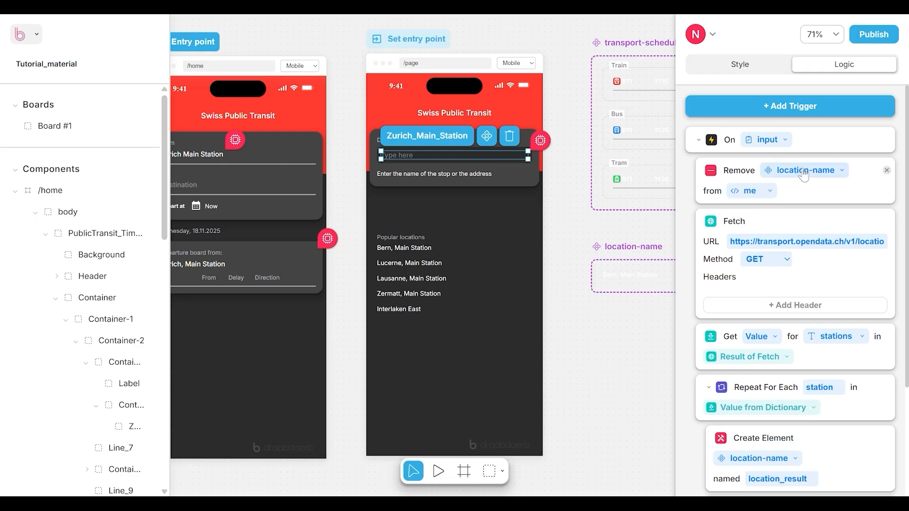
# - Set the Remove action to take the components from #SearchResult
pyautogui.click(751, 188)
pyautogui.doubleClick(751, 189)
pyautogui.write('#SearchResult')
pyautogui.press('Return')
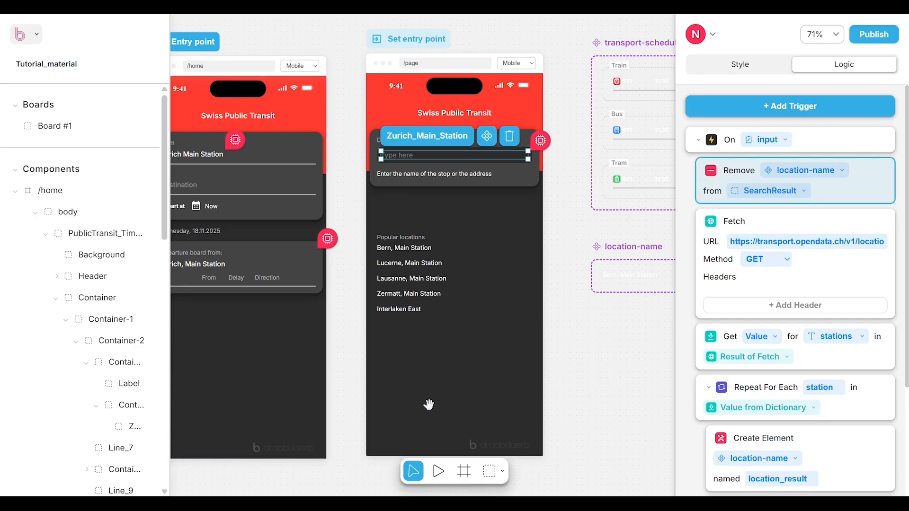
# - Preview the app again, test the Departure field by searching for lugano, and return to editing
pyautogui.click(439, 472)
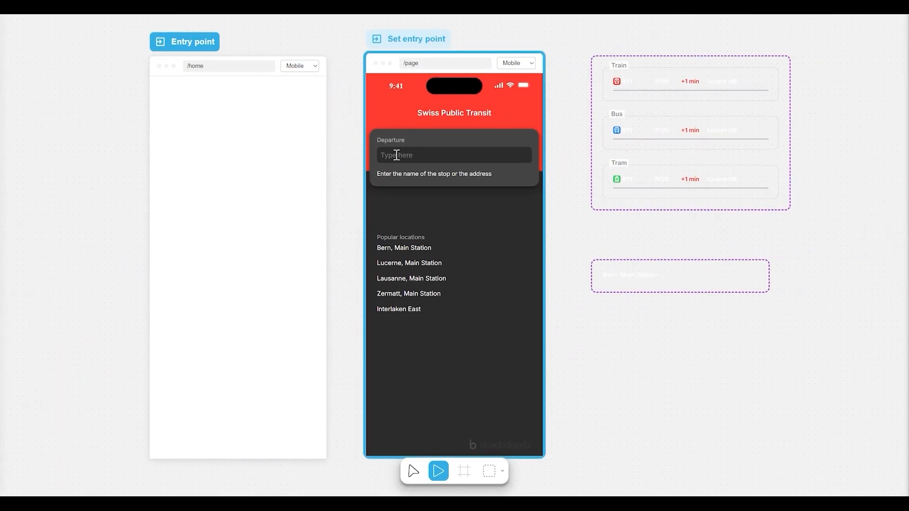
pyautogui.click(388, 154)
pyautogui.write('luga')
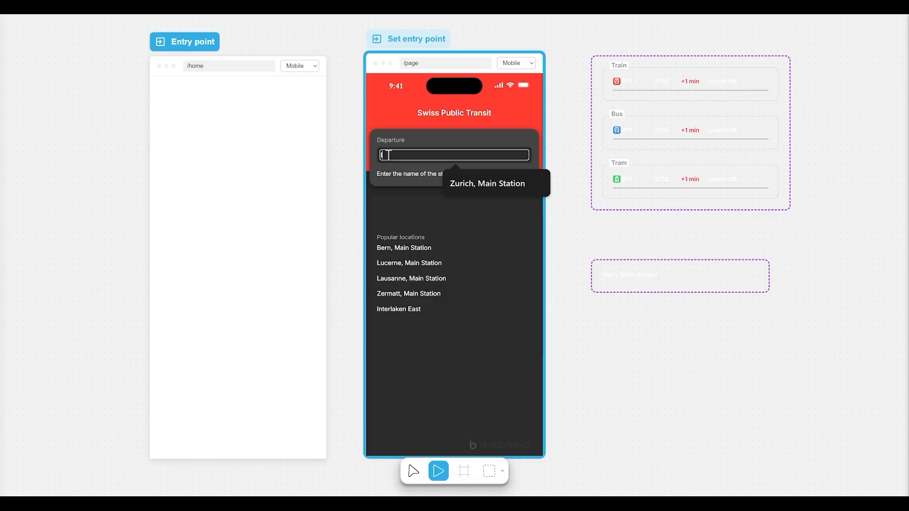
pyautogui.write('no')
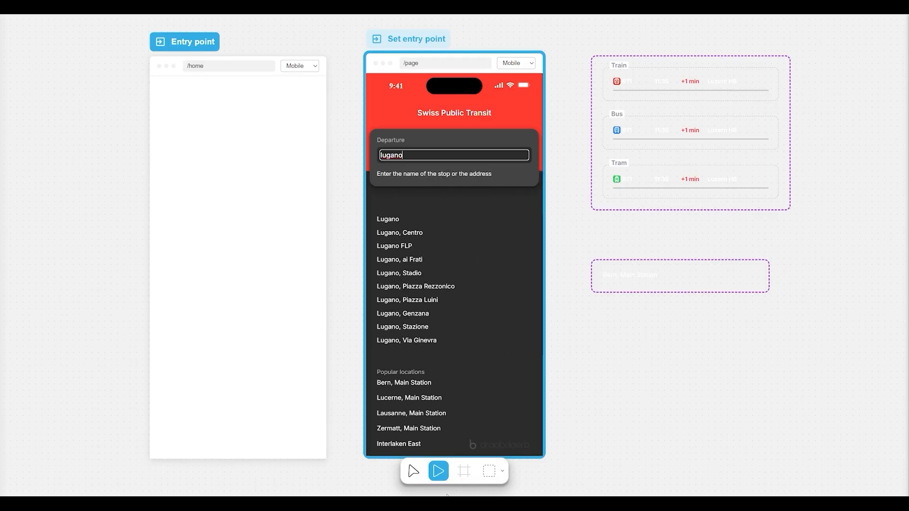
pyautogui.click(412, 472)
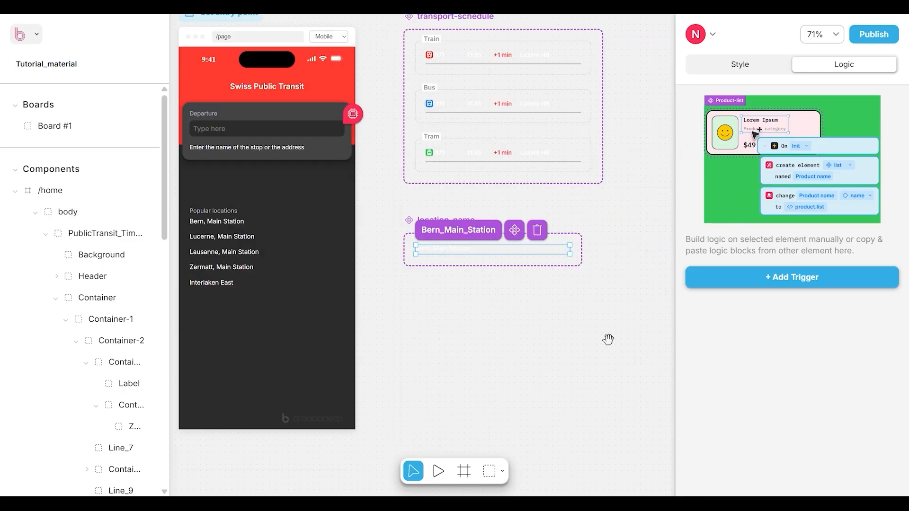
# - Add a trigger to the Bern_Main_Station element in the location-name component and set it to the mouse click event
pyautogui.click(745, 277)
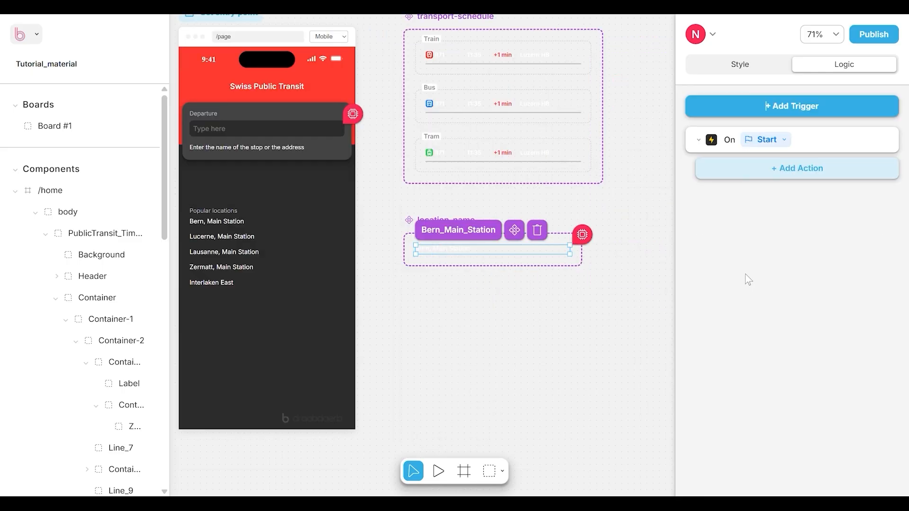
pyautogui.click(769, 141)
pyautogui.moveTo(779, 180)
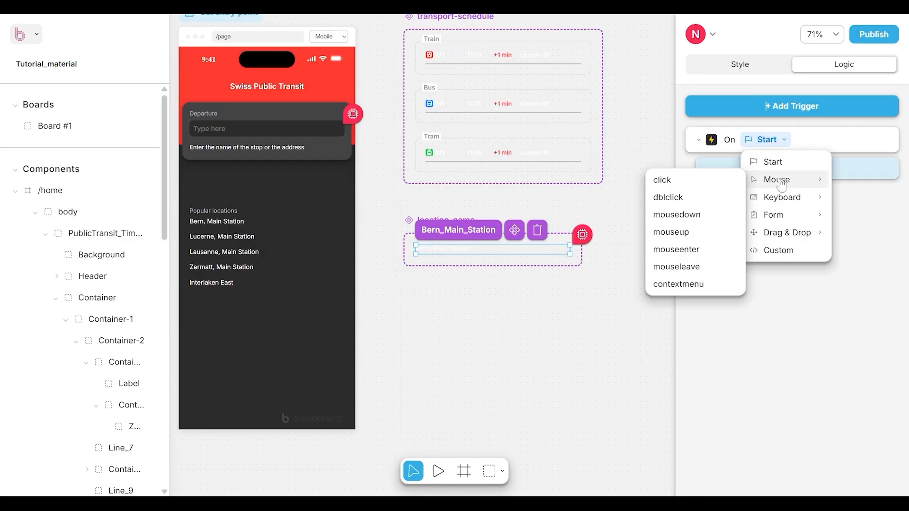
pyautogui.click(698, 180)
# - Add a Go action to the click trigger that leads to url /home
pyautogui.click(798, 168)
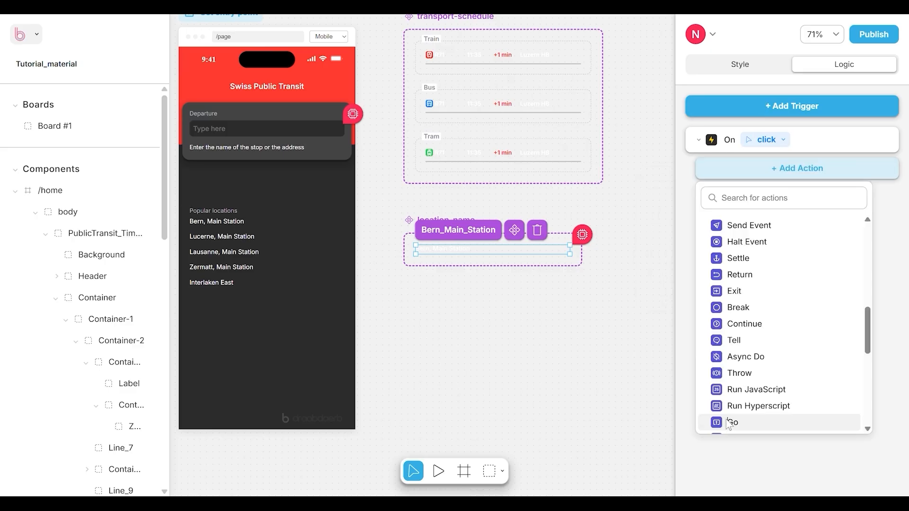
pyautogui.click(731, 420)
pyautogui.click(752, 190)
pyautogui.moveTo(447, 340); pyautogui.dragTo(491, 324)
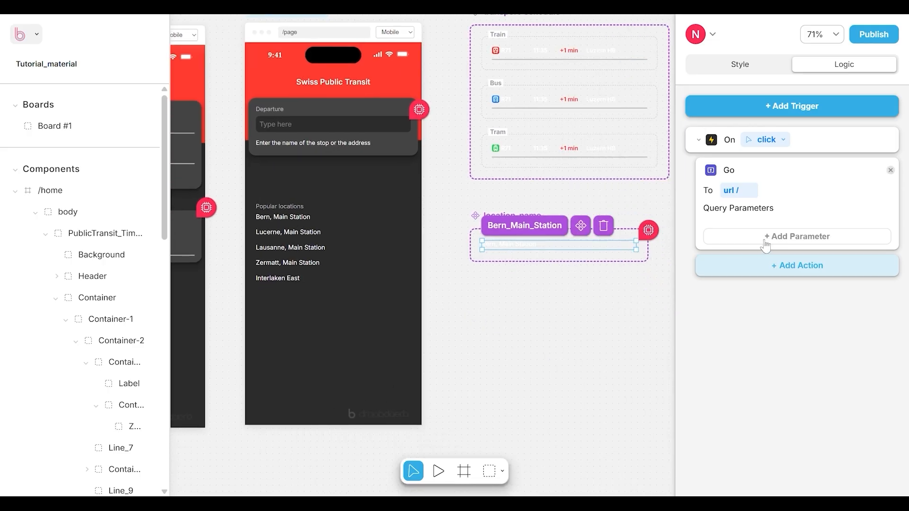
pyautogui.click(751, 189)
pyautogui.write('home')
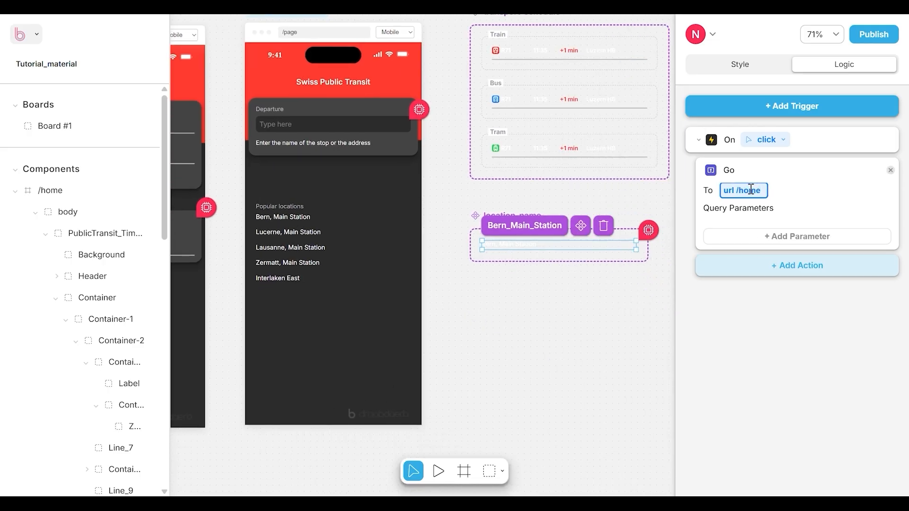
# - Preview the app, search for lugano as the departure, choose the Lugano result, and return to editing
pyautogui.click(439, 471)
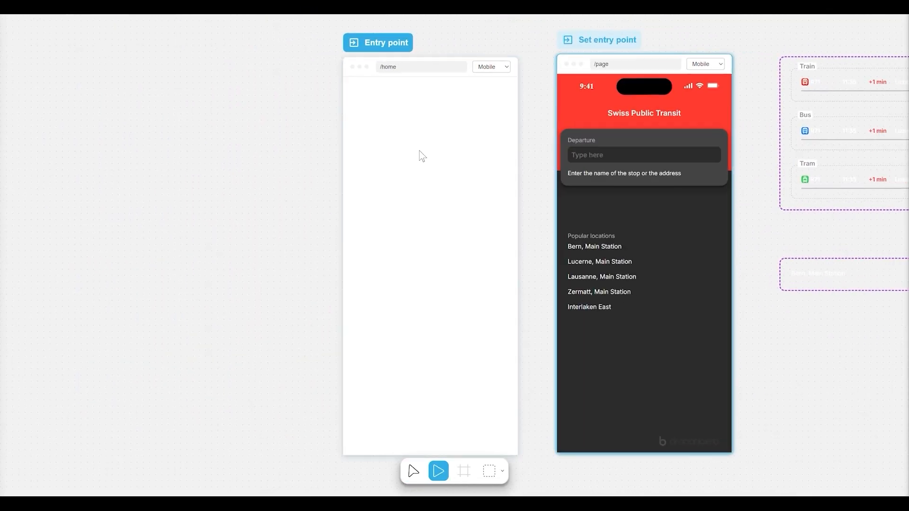
pyautogui.click(396, 154)
pyautogui.write('lugano')
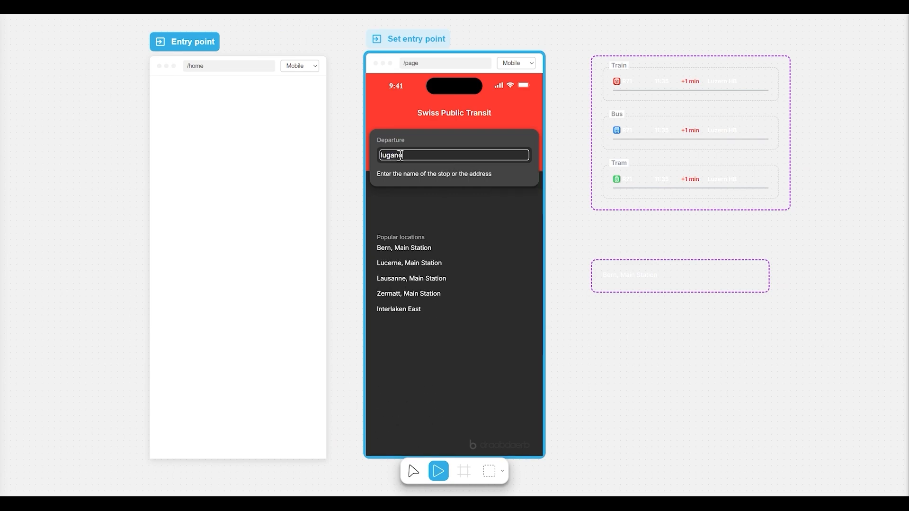
pyautogui.click(394, 220)
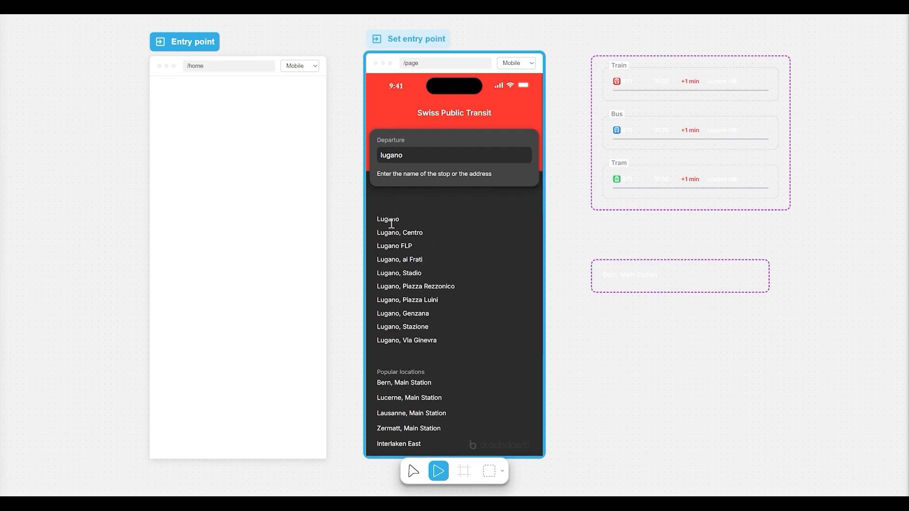
pyautogui.click(392, 224)
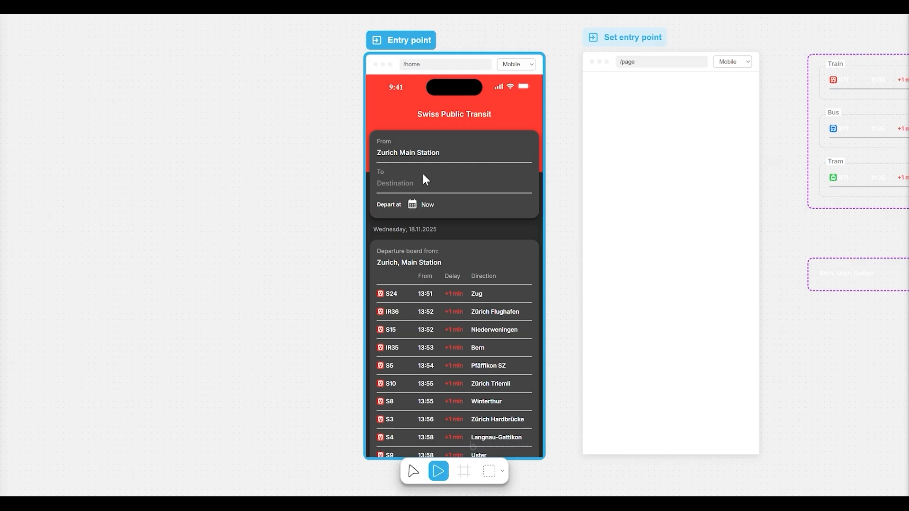
pyautogui.click(414, 472)
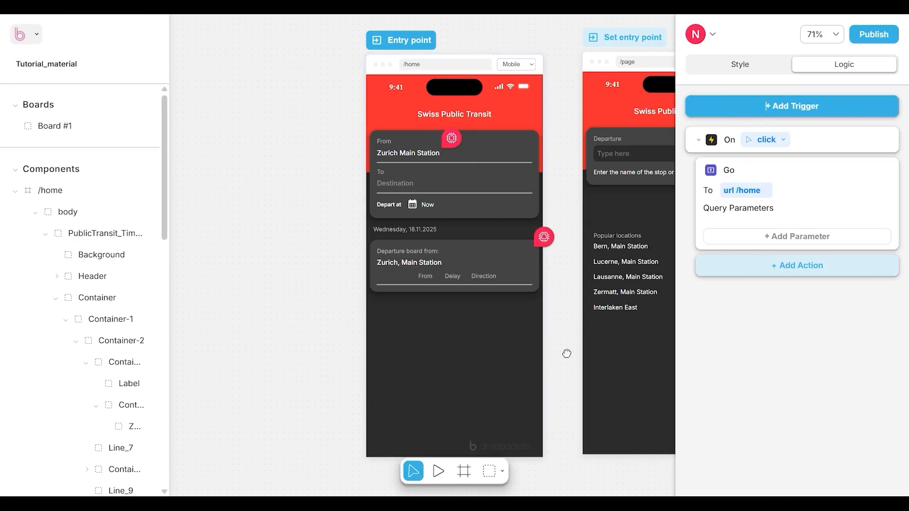
# - Connect a custom attribute named from on the Bern_Main_Station element to the component's Location property
pyautogui.moveTo(567, 355); pyautogui.dragTo(415, 366)
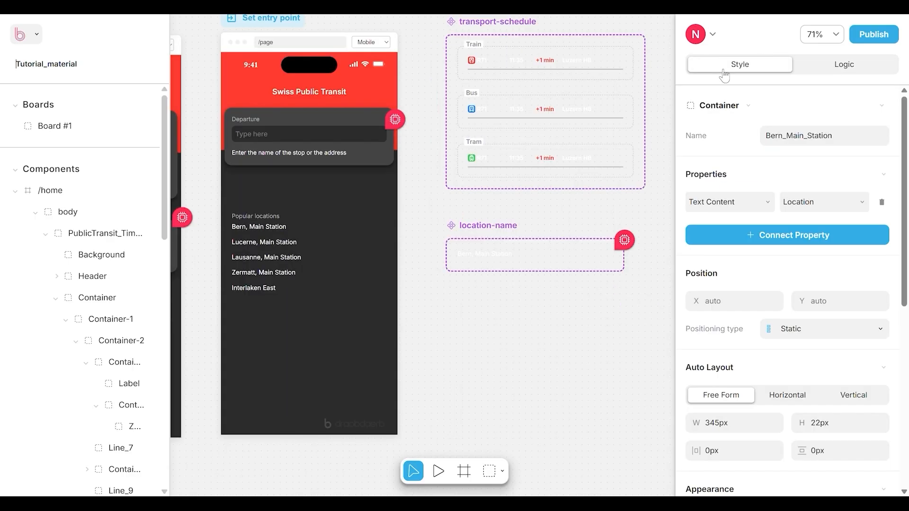
pyautogui.click(560, 238)
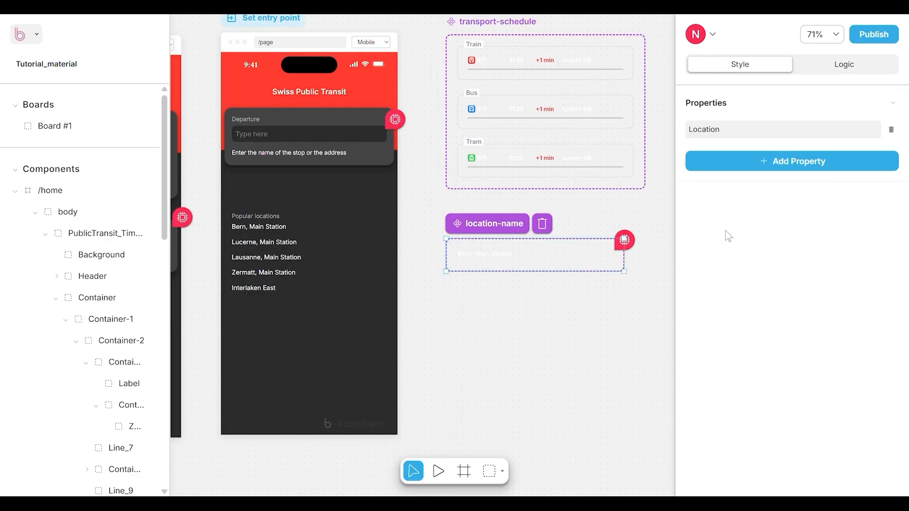
pyautogui.click(489, 256)
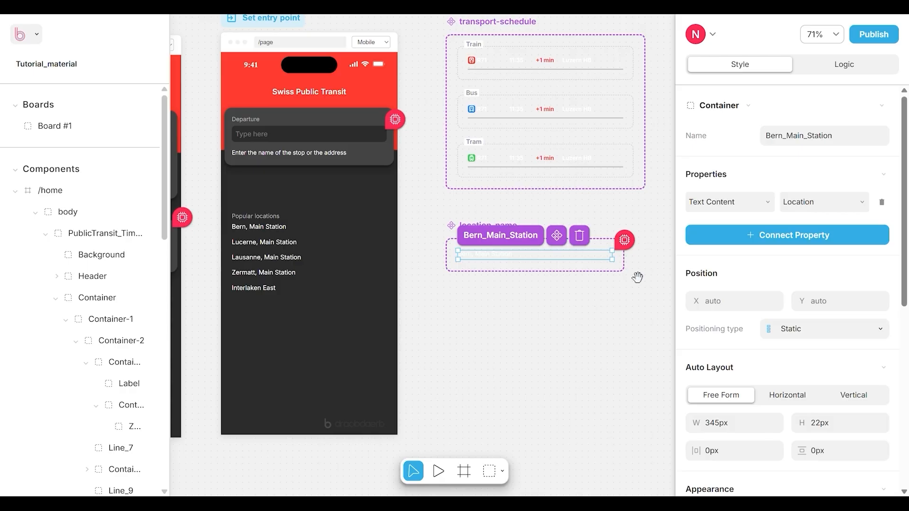
pyautogui.click(787, 235)
pyautogui.click(729, 227)
pyautogui.moveTo(761, 393)
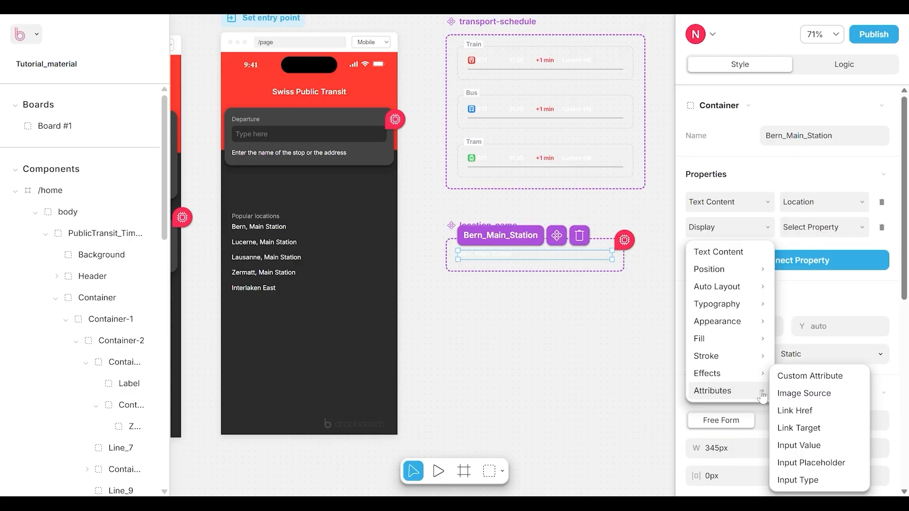
pyautogui.click(818, 377)
pyautogui.click(859, 229)
pyautogui.click(801, 251)
pyautogui.moveTo(753, 229); pyautogui.dragTo(694, 223)
pyautogui.write('from')
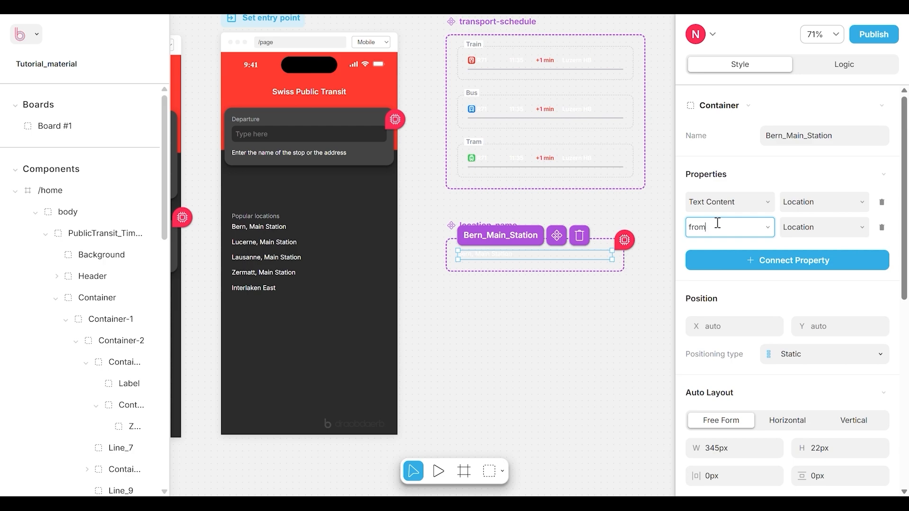
pyautogui.click(694, 244)
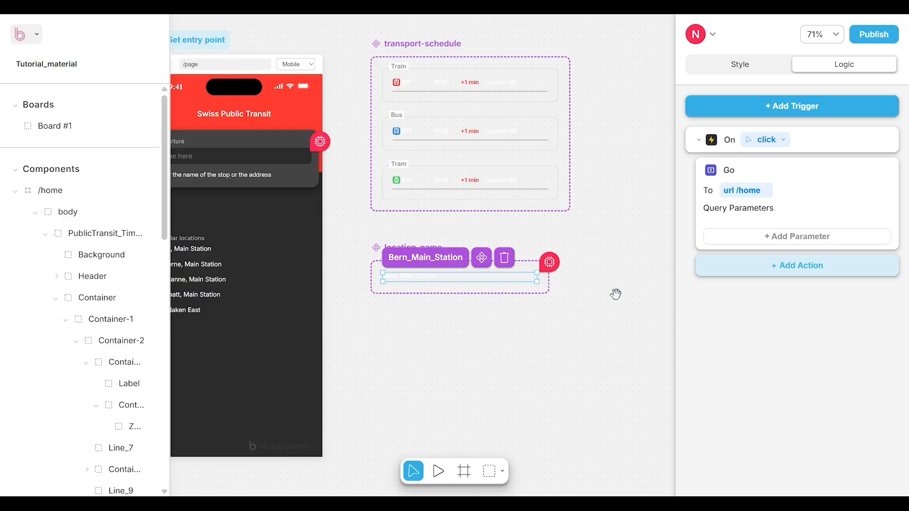
pyautogui.click(758, 236)
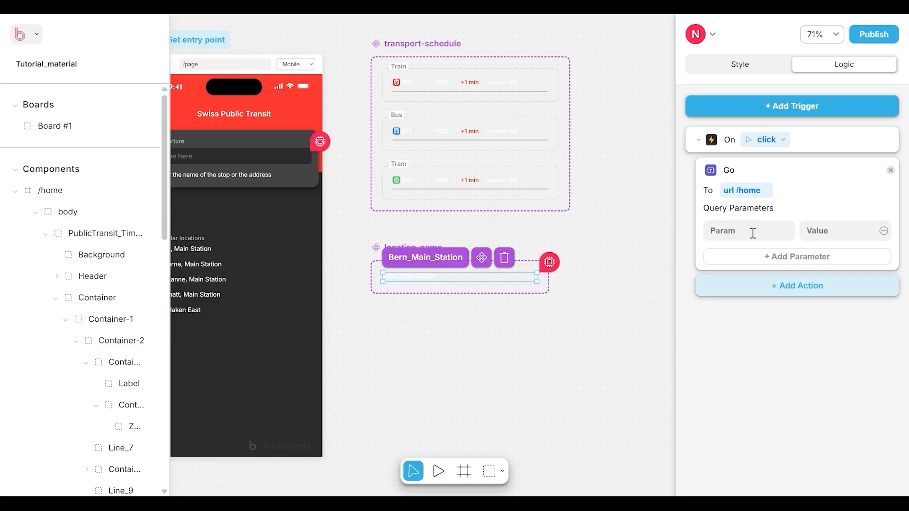
pyautogui.click(758, 231)
pyautogui.write('from')
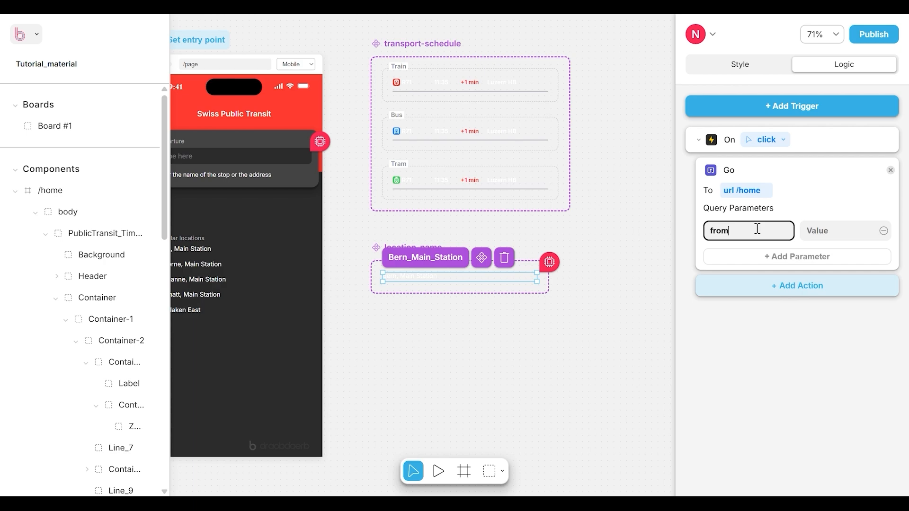
pyautogui.click(821, 235)
pyautogui.click(823, 232)
pyautogui.click(851, 395)
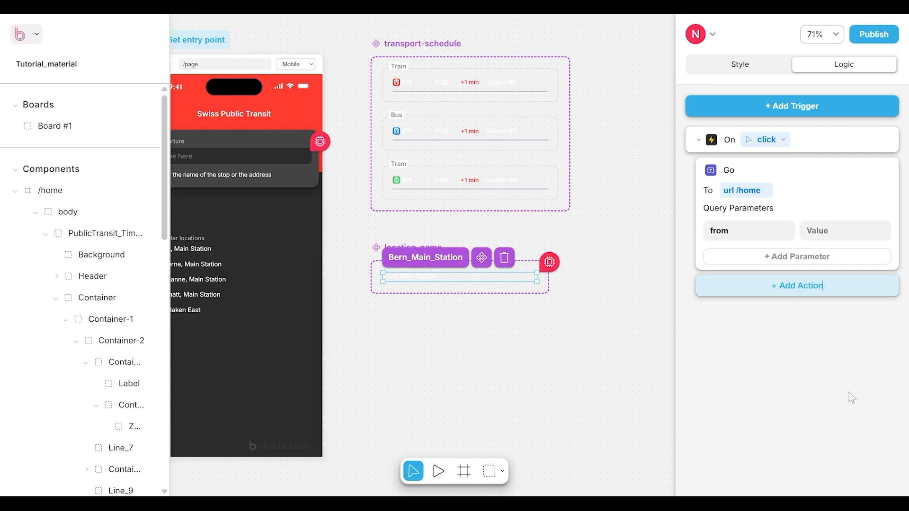
pyautogui.click(816, 229)
pyautogui.write('$')
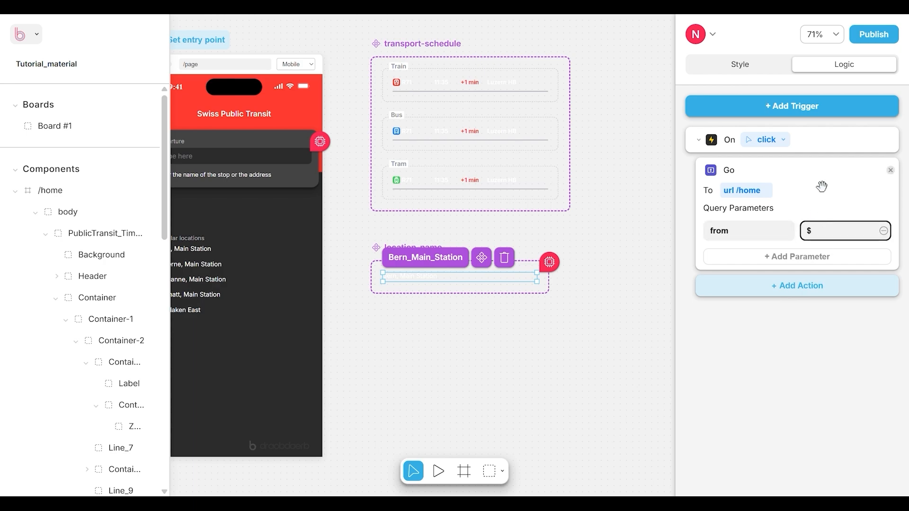
pyautogui.write('{@from}')
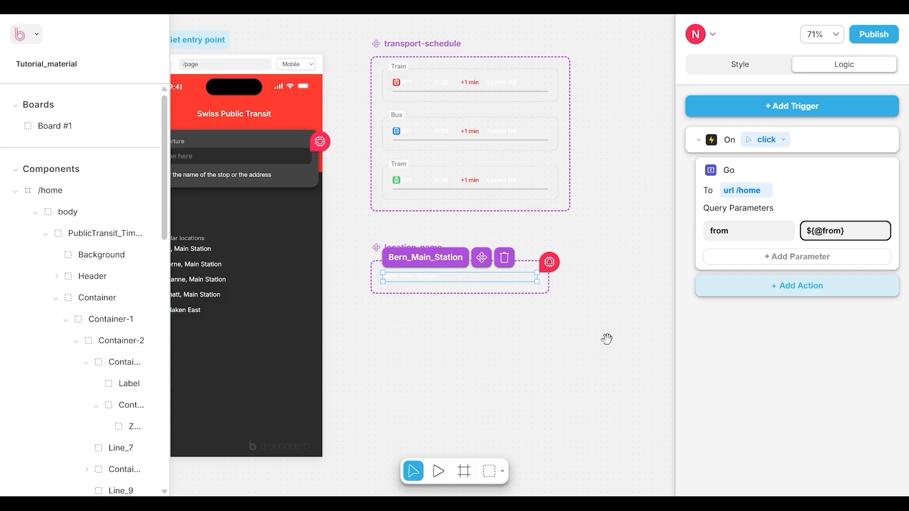
pyautogui.click(728, 347)
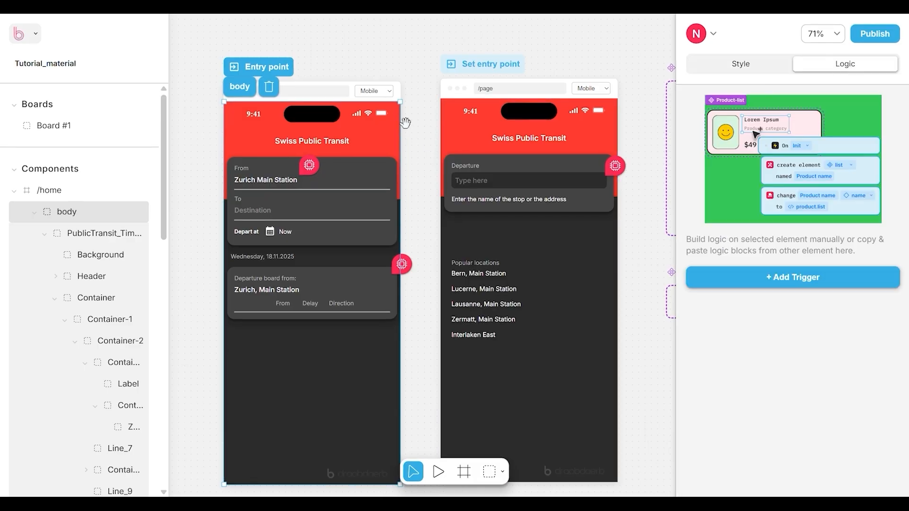
# - Add a Start trigger to the /home page body with a Get Query Param action for from
pyautogui.click(766, 274)
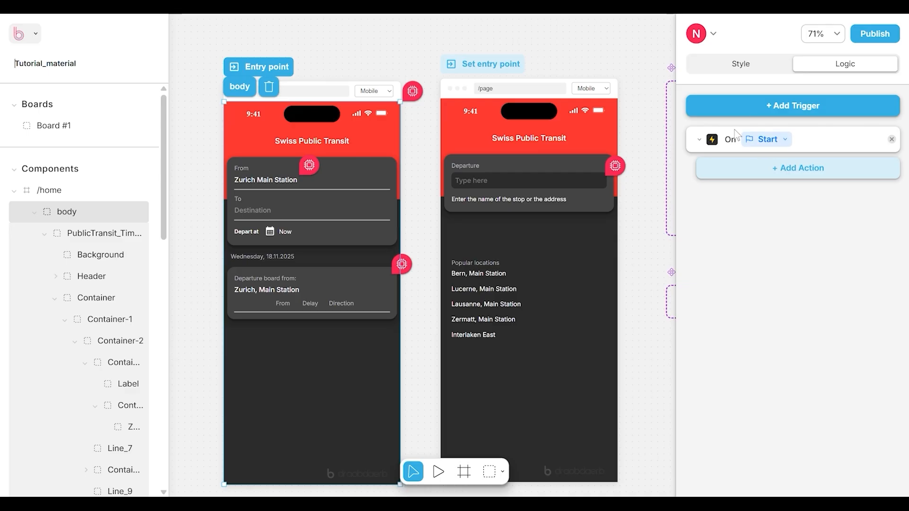
pyautogui.click(812, 171)
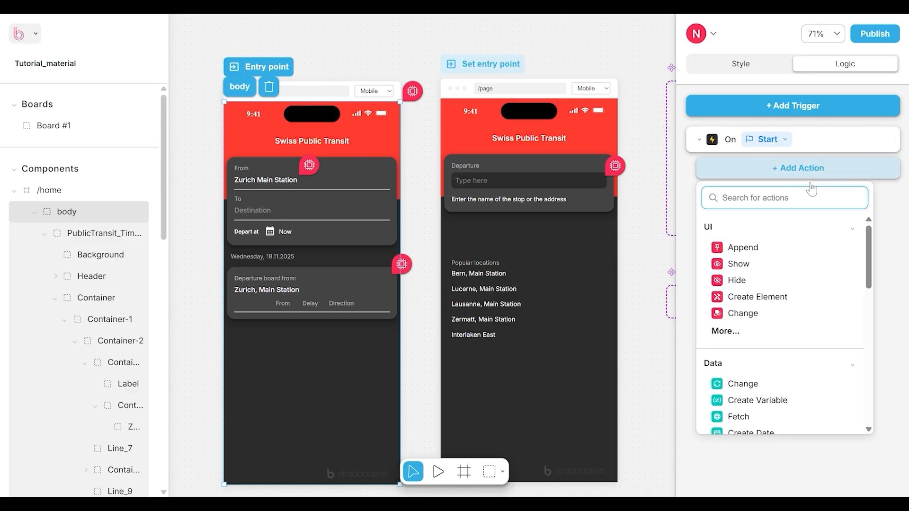
pyautogui.scroll(-4, 807, 286)
pyautogui.click(747, 263)
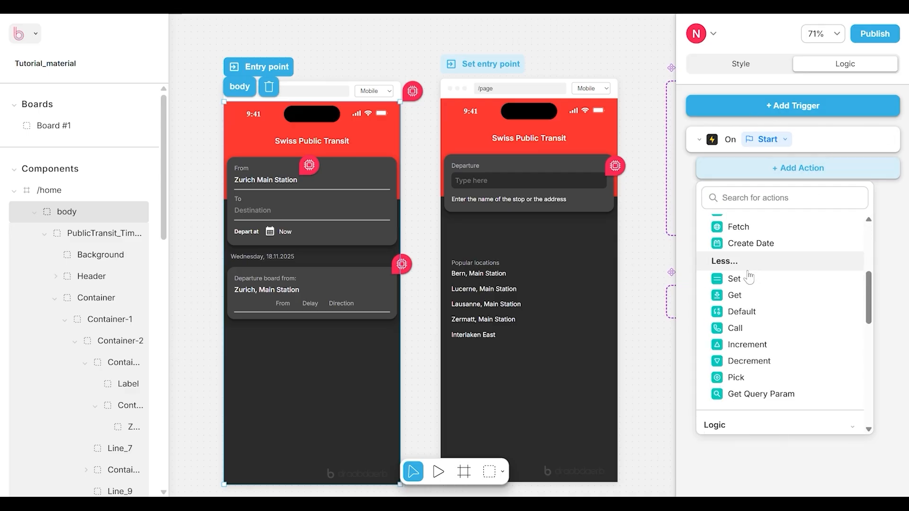
pyautogui.click(753, 394)
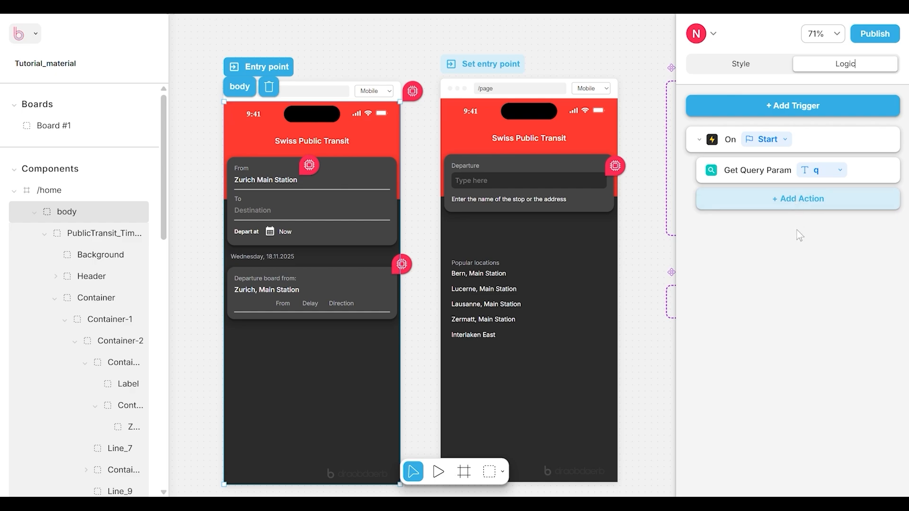
pyautogui.write('f')
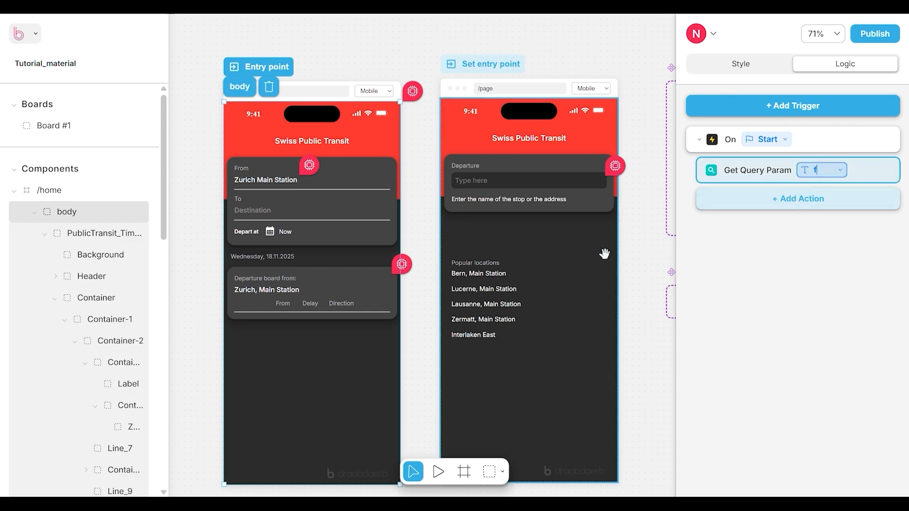
pyautogui.write('rom')
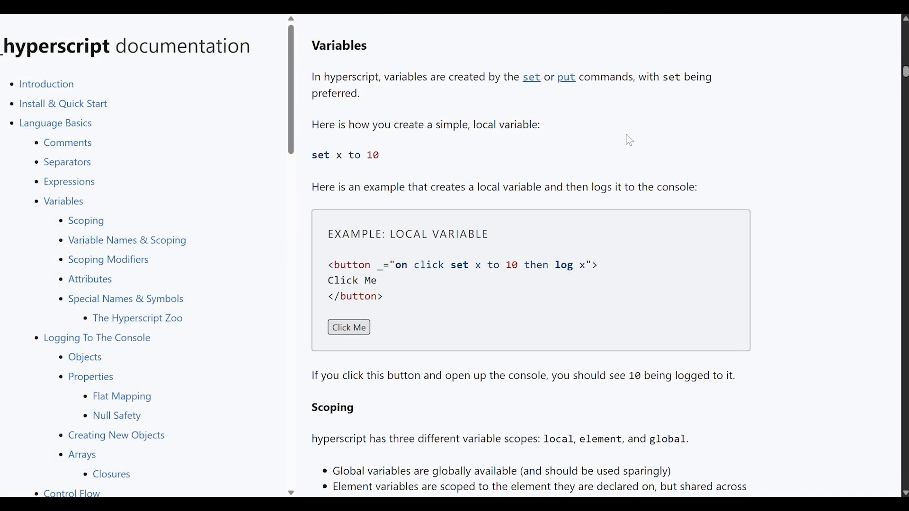
# - Read the naming convention for global variables in the Variable Names & Scoping section of the hyperscript documentation
pyautogui.scroll(-3, 629, 141)
pyautogui.scroll(-9, 629, 140)
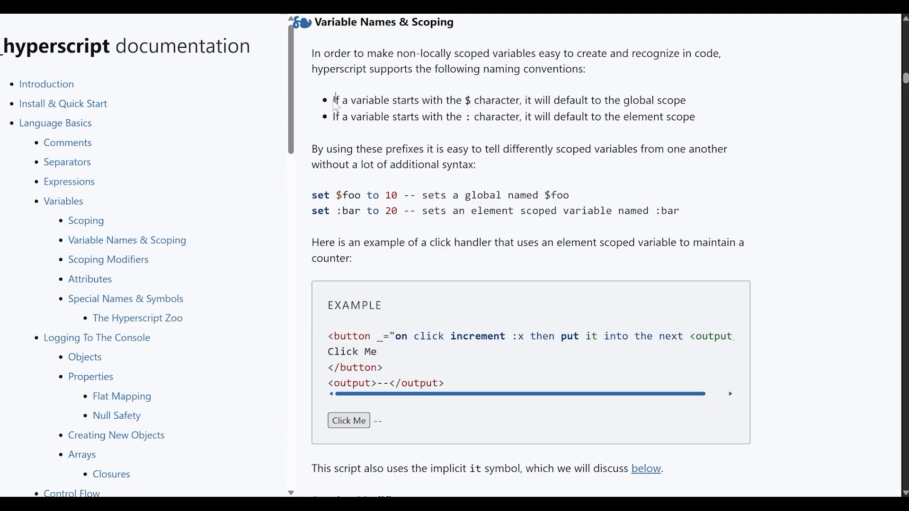
pyautogui.moveTo(335, 100); pyautogui.dragTo(690, 103)
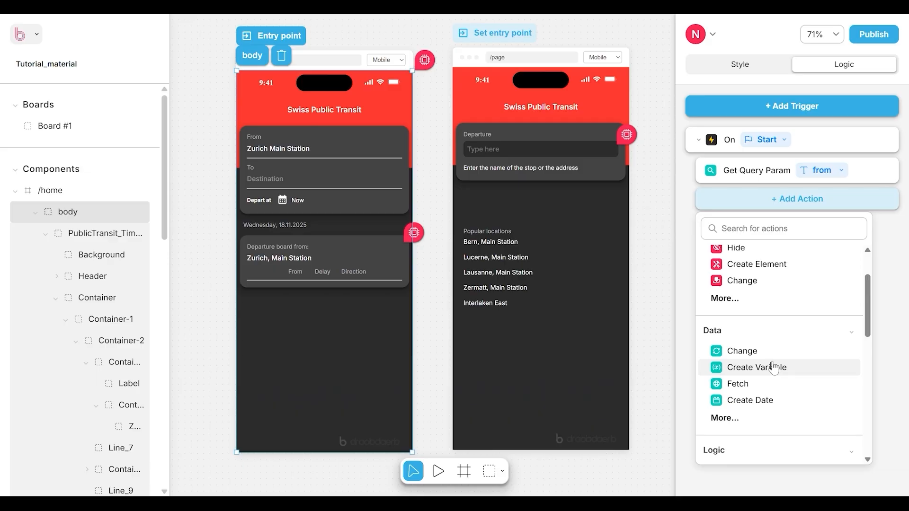
# - Add a Create Variable action named $from to the body's Start trigger, using Query Value as its value
pyautogui.click(773, 368)
pyautogui.click(845, 202)
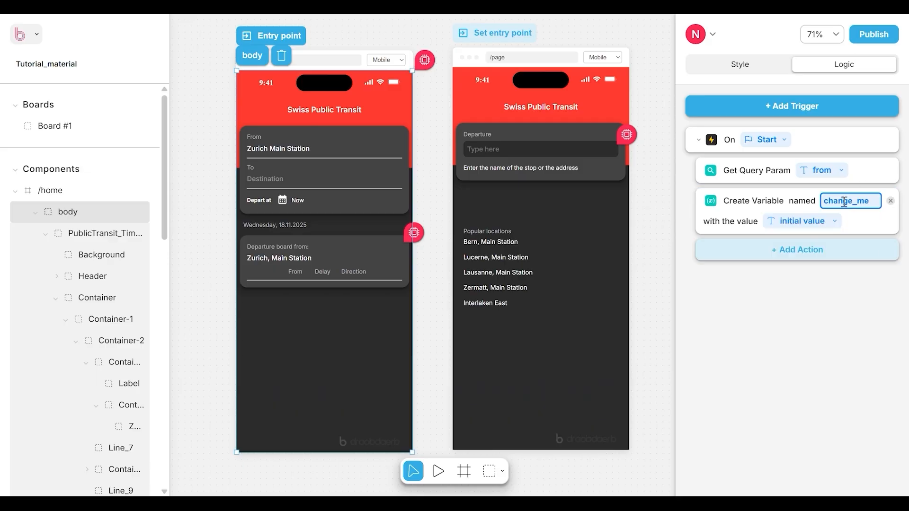
pyautogui.hotkey('ctrl', 'a')
pyautogui.write('$f')
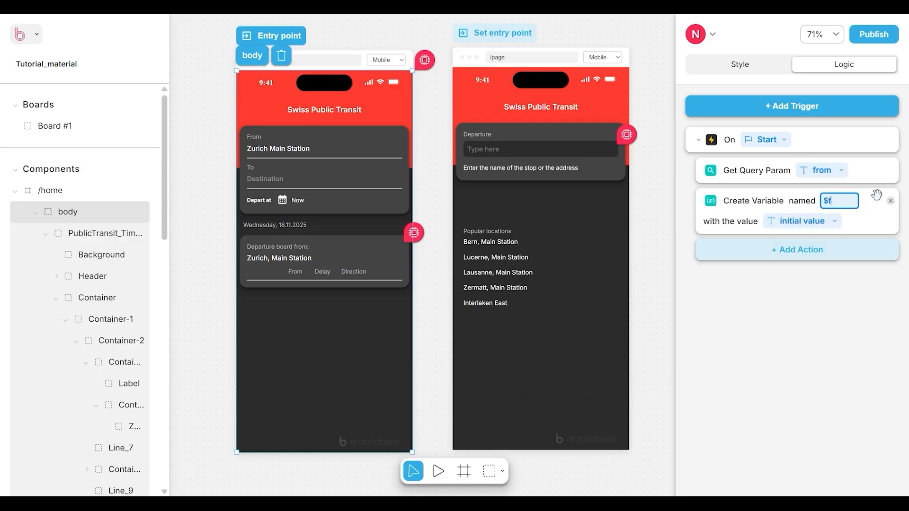
pyautogui.write('rom')
pyautogui.click(835, 221)
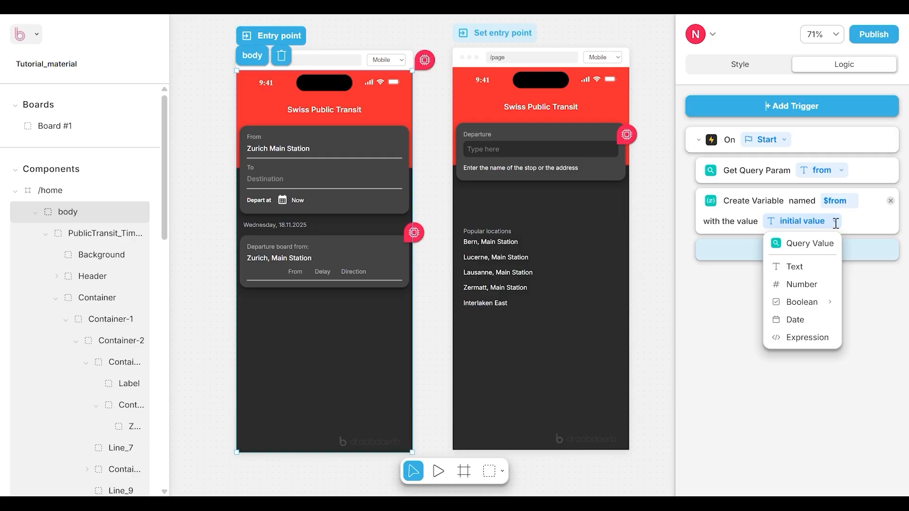
pyautogui.click(815, 247)
# - Use Query Value as the value of $from and add a Default action below it in the body's Start trigger
pyautogui.click(806, 250)
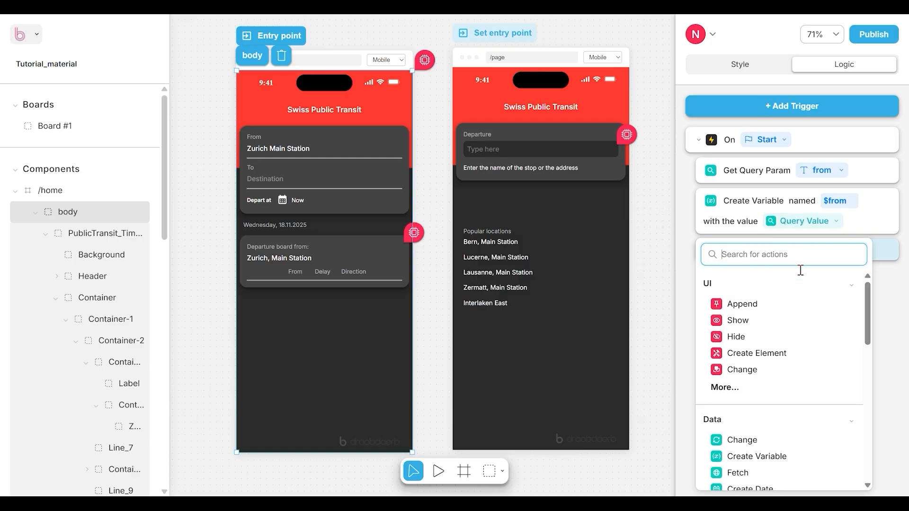
pyautogui.scroll(-2, 787, 360)
pyautogui.click(831, 438)
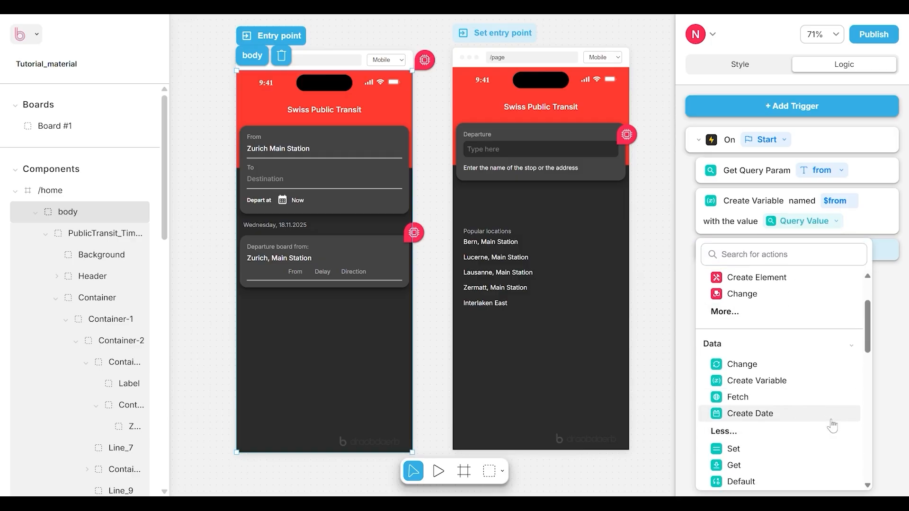
pyautogui.scroll(-5, 833, 427)
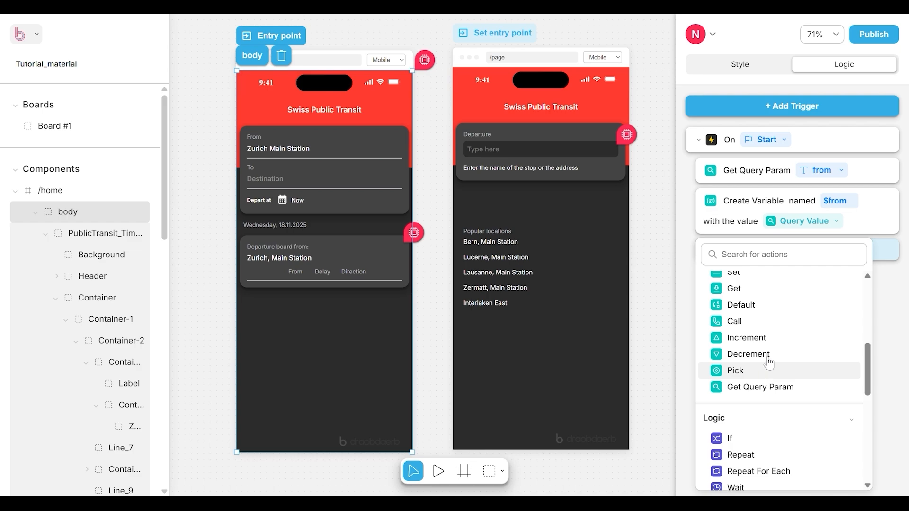
pyautogui.click(769, 307)
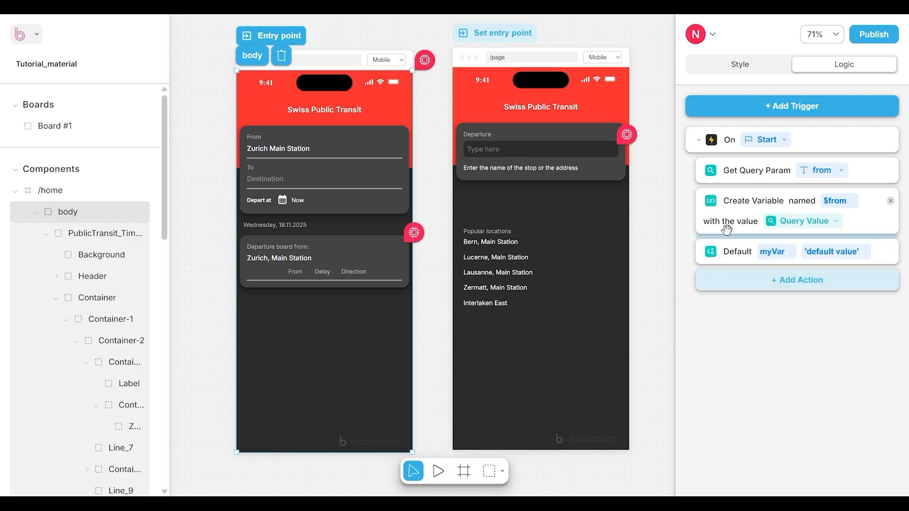
# - Set the Default action to give the variable $from the fallback value 'Zurich Main Station'
pyautogui.click(773, 251)
pyautogui.write('$f')
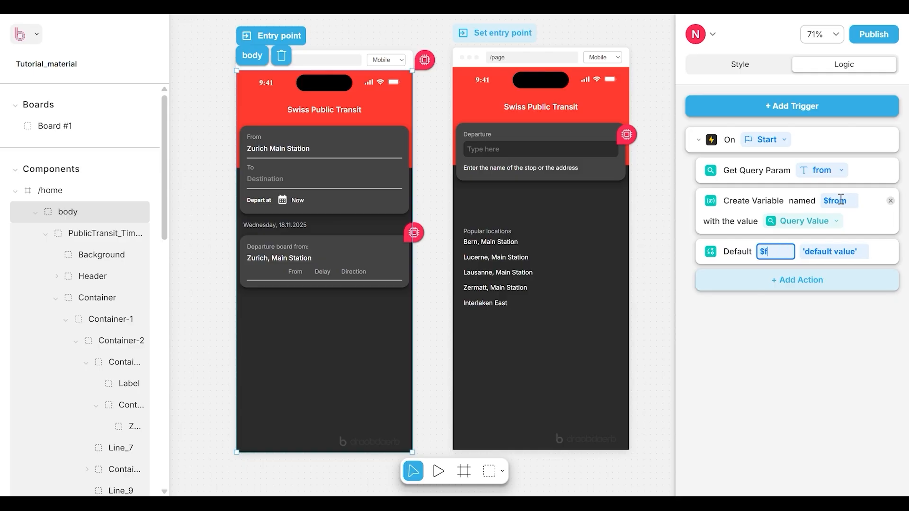
pyautogui.write('rom')
pyautogui.press('Tab')
pyautogui.write("'Z'")
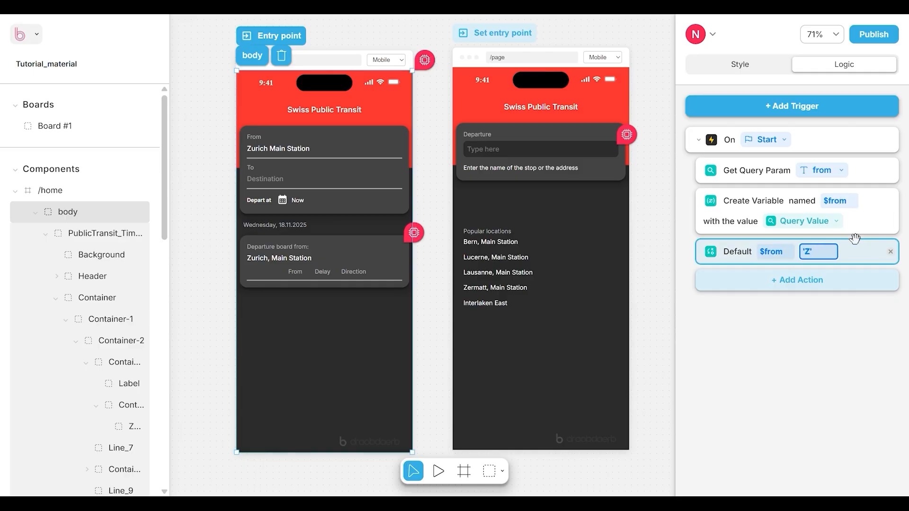
pyautogui.write('urich Main Station')
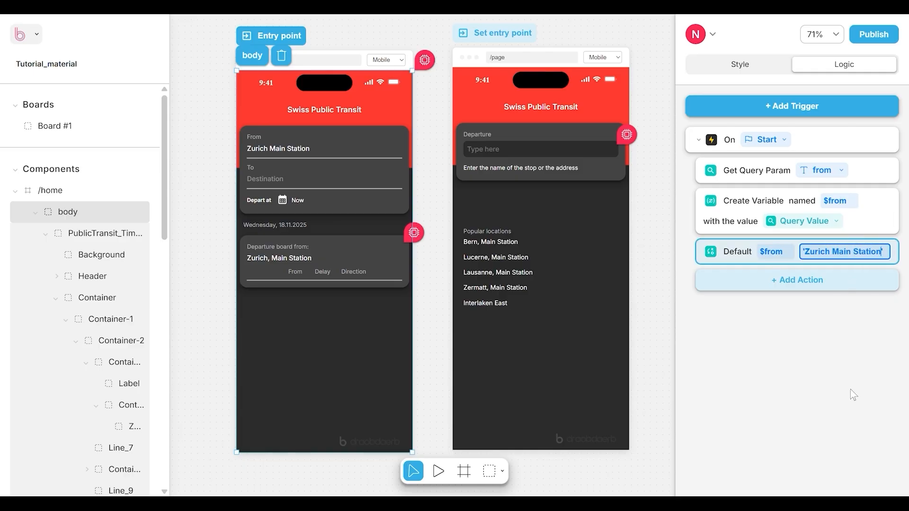
# - Add a click trigger to the Zurich_Main_Station text on /home with a Go action to url /page
pyautogui.click(301, 148)
pyautogui.click(301, 148)
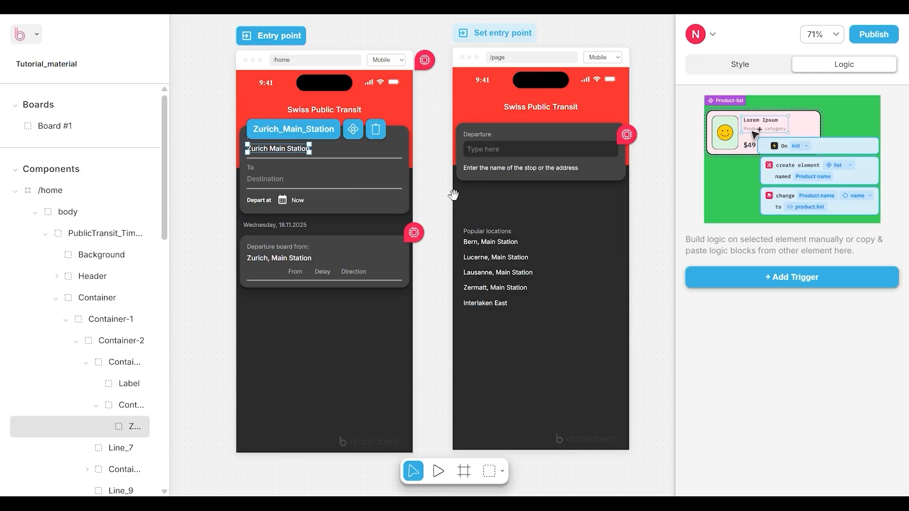
pyautogui.click(805, 280)
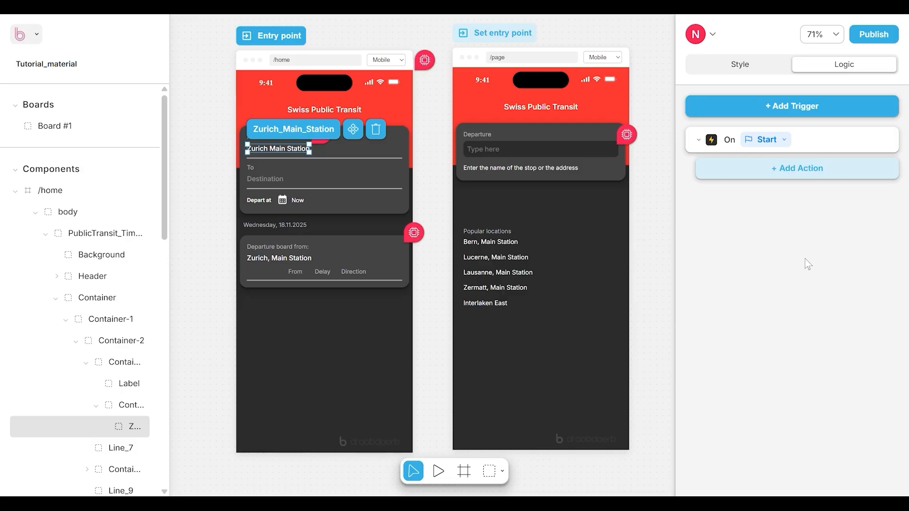
pyautogui.click(782, 168)
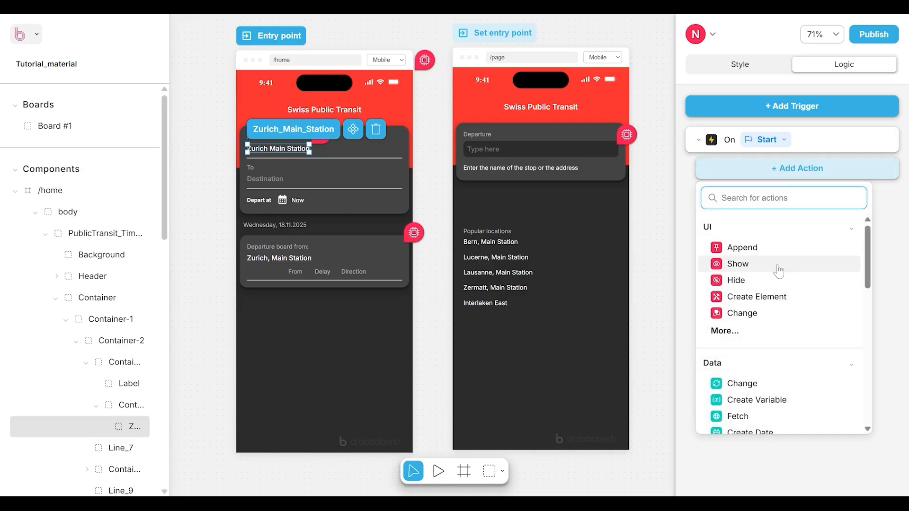
pyautogui.click(784, 141)
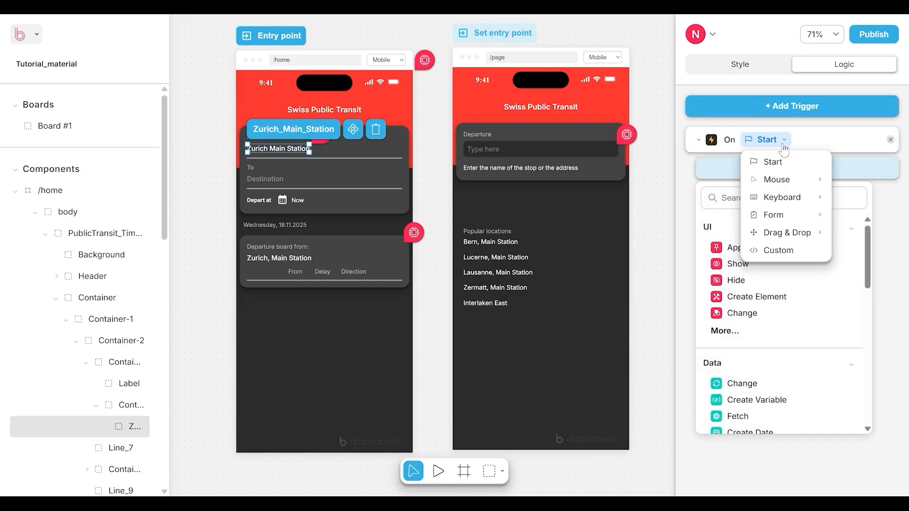
pyautogui.moveTo(783, 180)
pyautogui.click(709, 181)
pyautogui.scroll(-5, 777, 327)
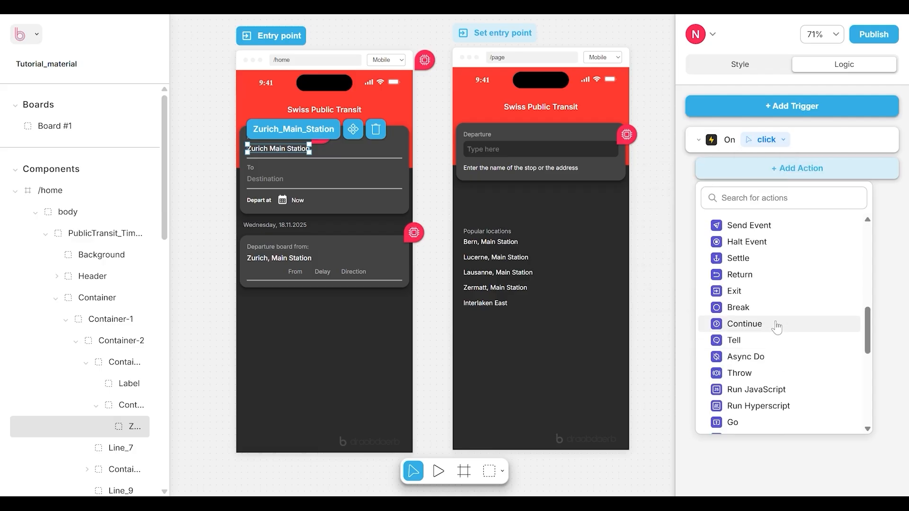
pyautogui.scroll(-2, 777, 327)
pyautogui.click(773, 357)
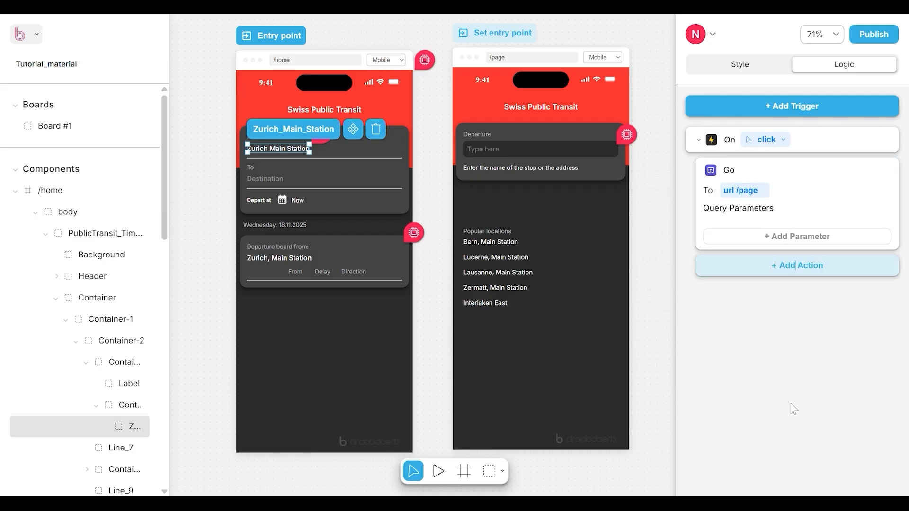
# - Add a Start trigger to Zurich_Main_Station with a Change action that sets its own text to the expression $from
pyautogui.click(791, 108)
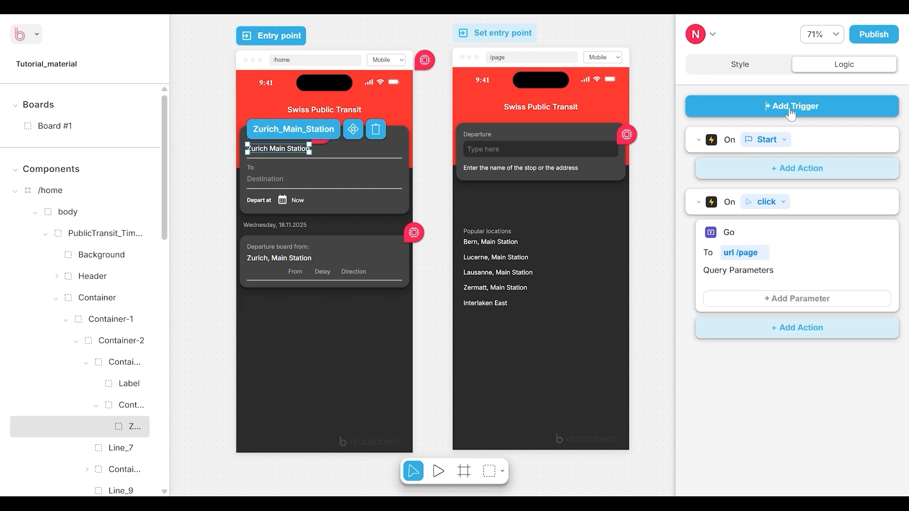
pyautogui.click(813, 170)
pyautogui.click(743, 314)
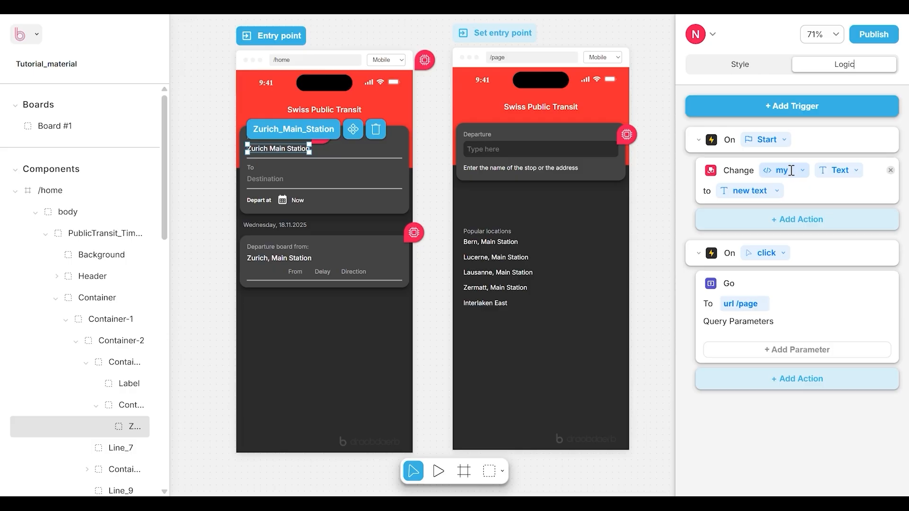
pyautogui.click(751, 191)
pyautogui.click(754, 280)
pyautogui.click(751, 191)
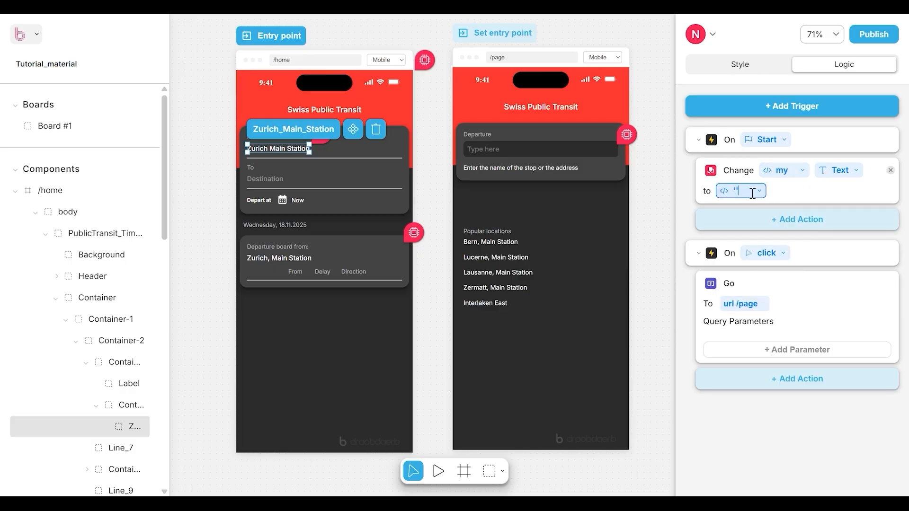
pyautogui.write('$from')
# - Preview the app, open the departure search from the From field, search for Lugano and choose Lugano, Centro
pyautogui.click(447, 449)
pyautogui.click(434, 476)
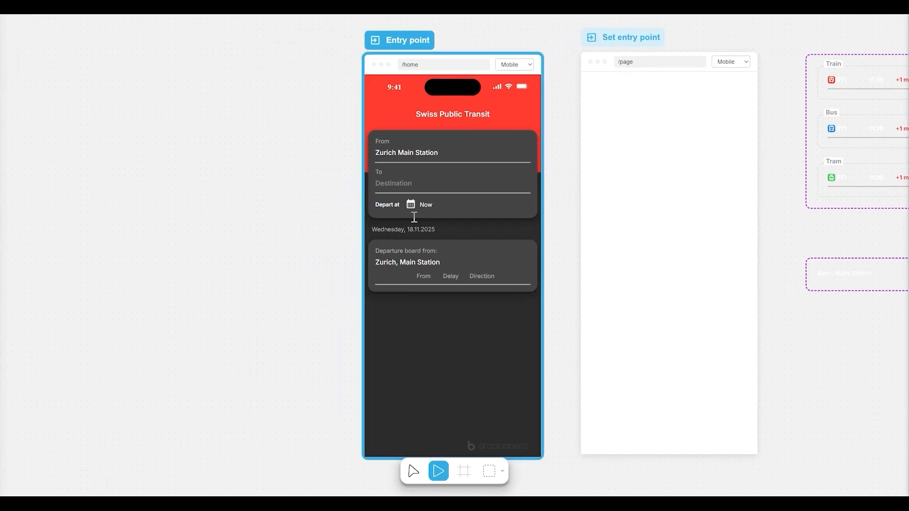
pyautogui.click(405, 151)
pyautogui.write('Lugano')
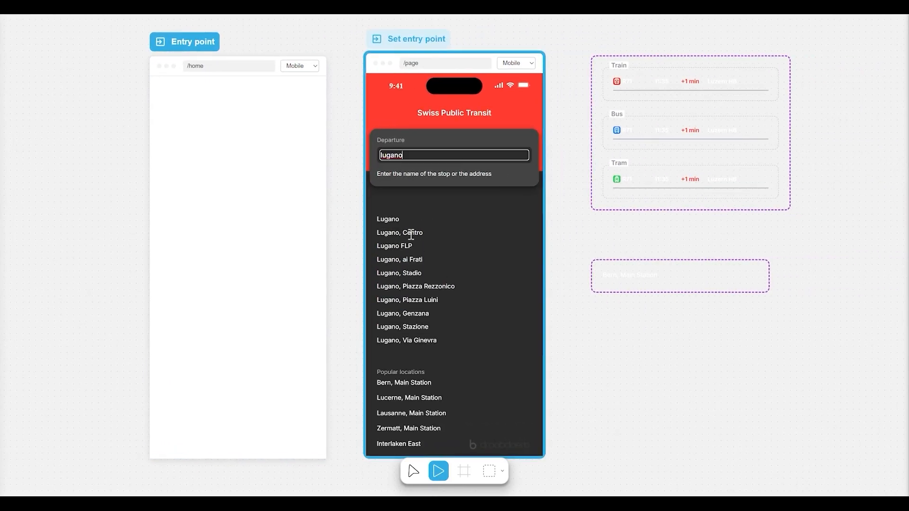
pyautogui.click(411, 232)
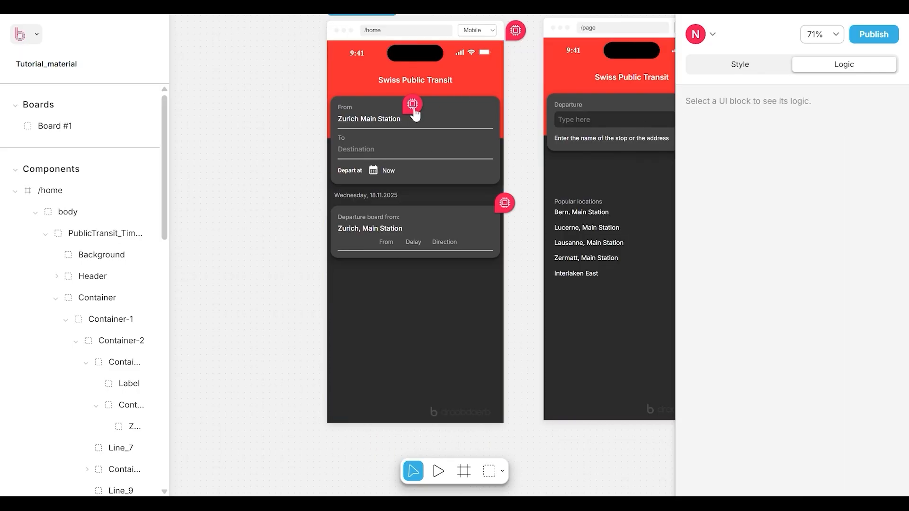
# - Copy the Start trigger that changes the text to $from from Zurich_Main_Station onto the Departure_board_location text
pyautogui.click(416, 114)
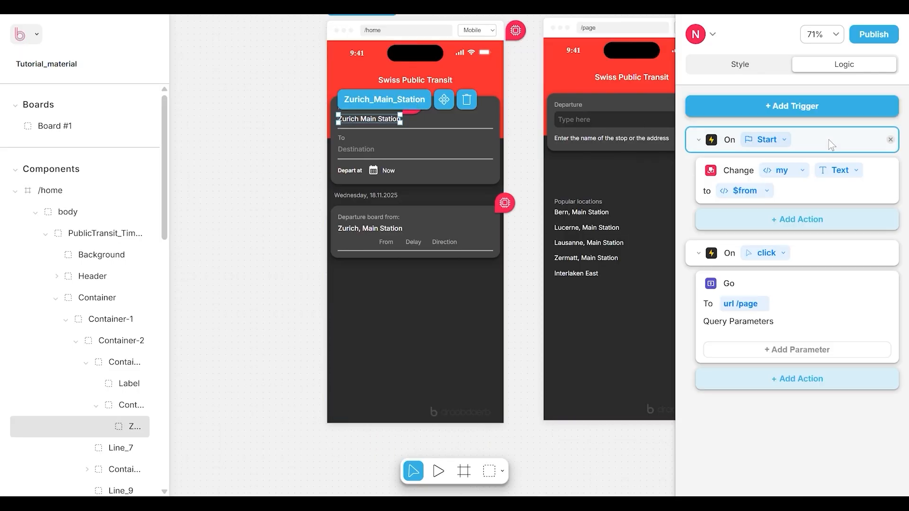
pyautogui.click(391, 229)
pyautogui.click(391, 229)
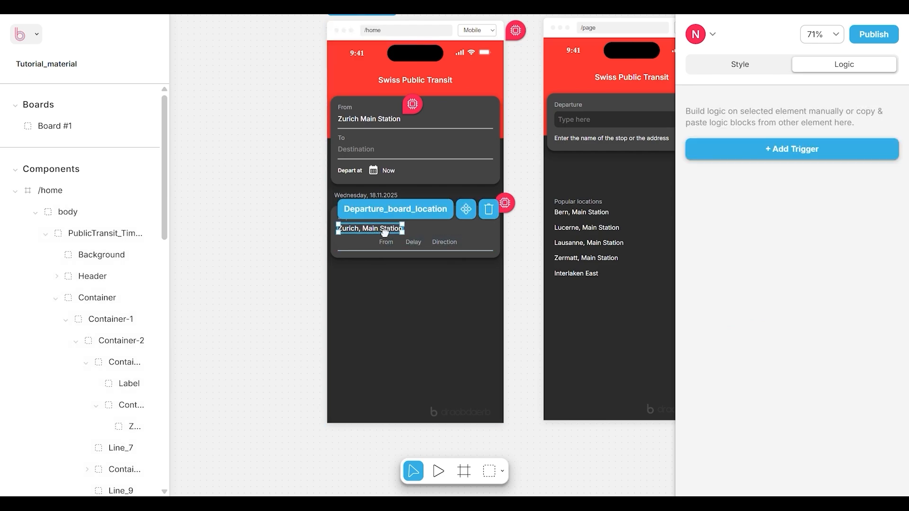
pyautogui.hotkey('ctrl', 'v')
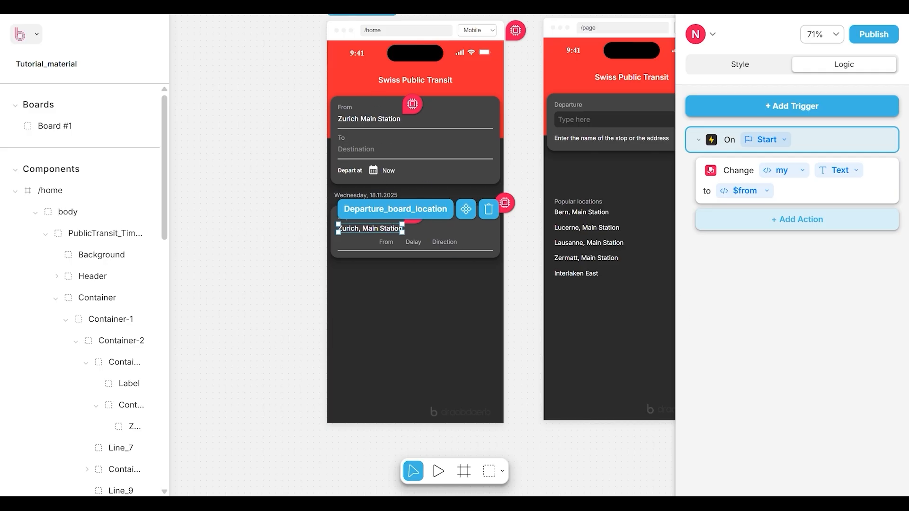
# - Replace the fixed station in the departure board container's Fetch URL with ${$from}, checking the variable name in the body's logic
pyautogui.click(506, 204)
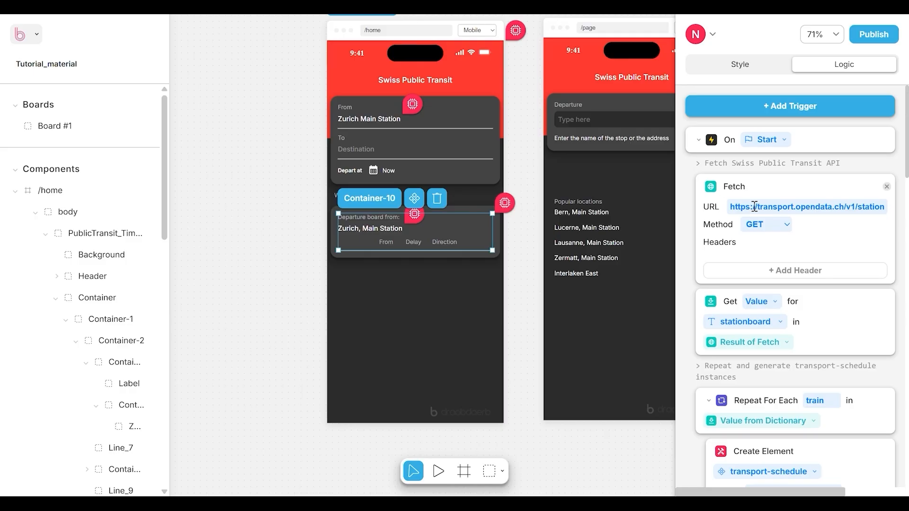
pyautogui.moveTo(677, 203); pyautogui.dragTo(528, 203)
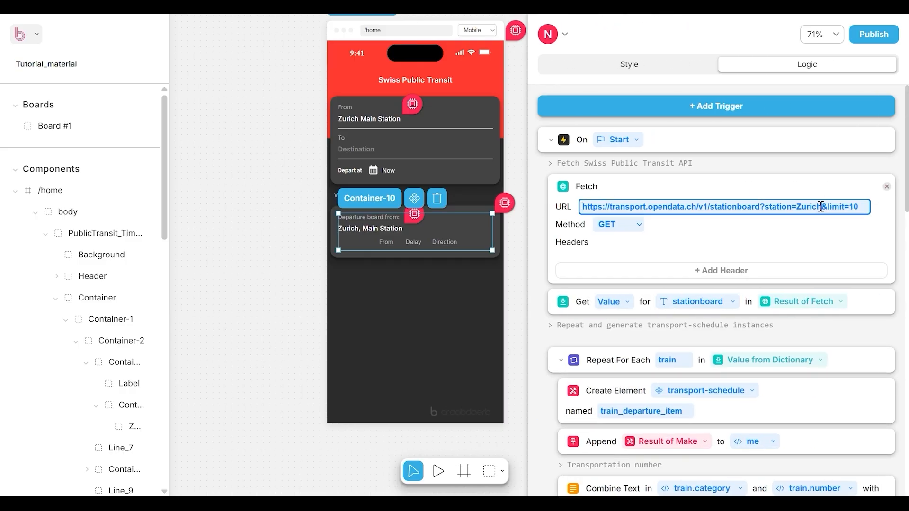
pyautogui.moveTo(822, 207); pyautogui.dragTo(798, 207)
pyautogui.write('${}')
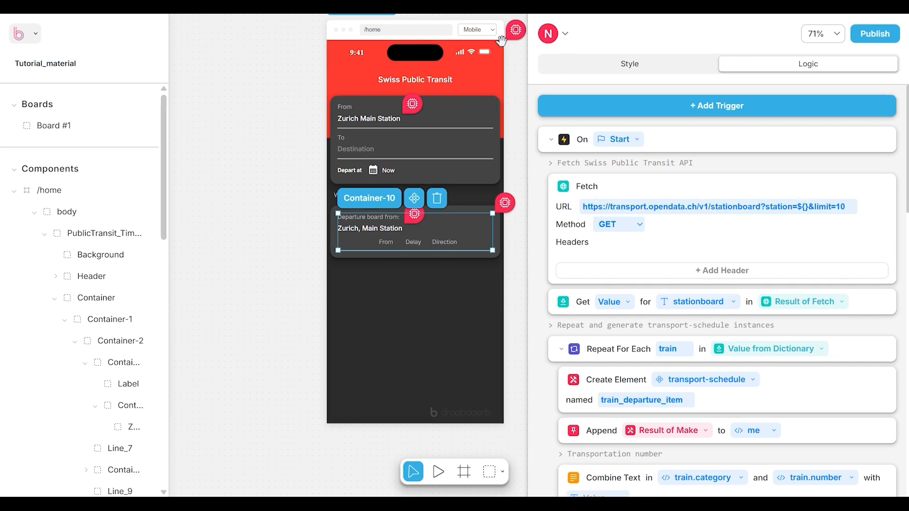
pyautogui.click(517, 32)
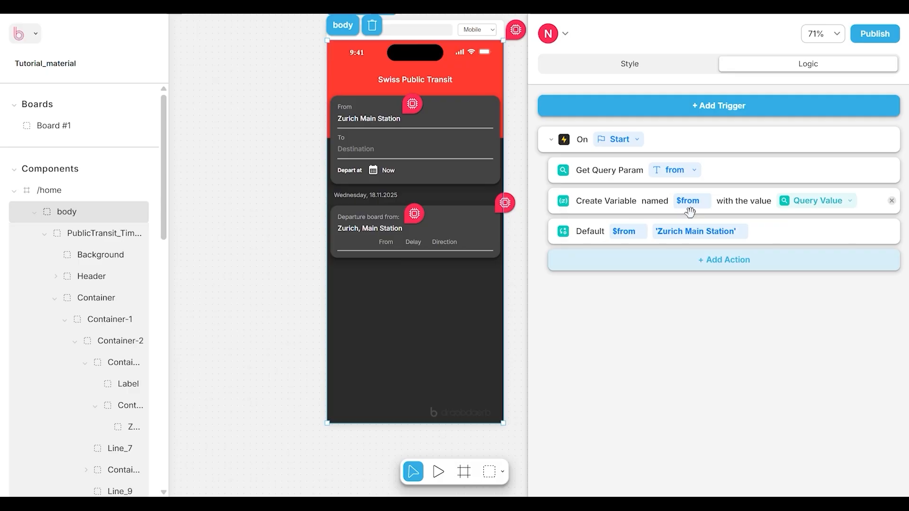
pyautogui.click(505, 203)
pyautogui.click(799, 207)
pyautogui.write('${}&limit=10')
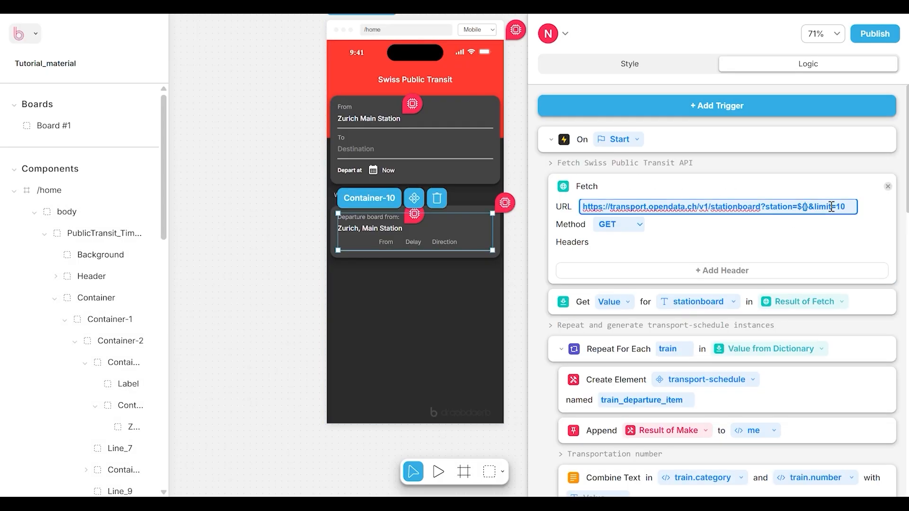
pyautogui.write('om')
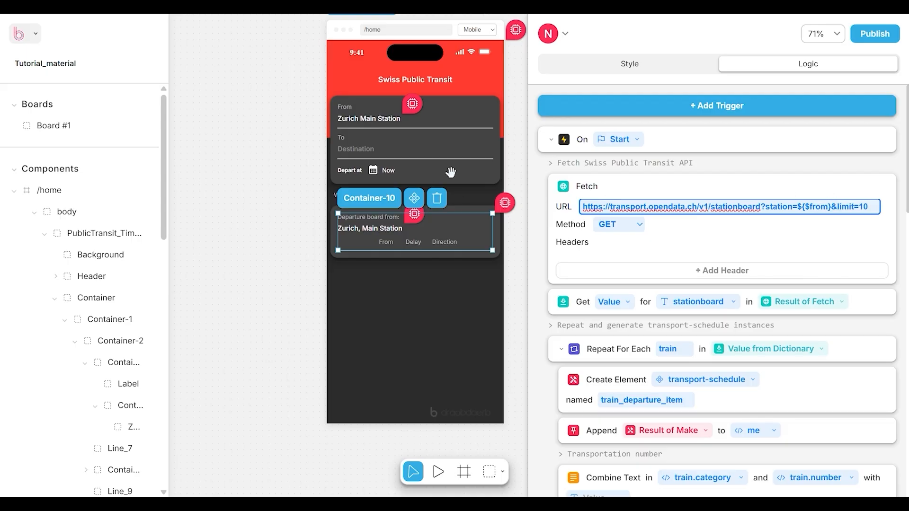
# - Test the dynamic departure board in preview by selecting Lugano, Centro as the departure, and return to design mode
pyautogui.click(510, 147)
pyautogui.moveTo(528, 142); pyautogui.dragTo(730, 164)
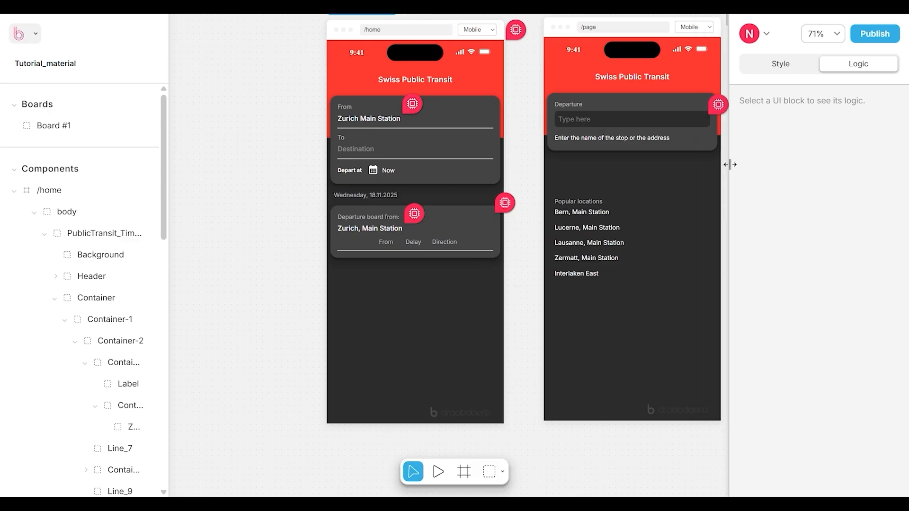
pyautogui.click(438, 471)
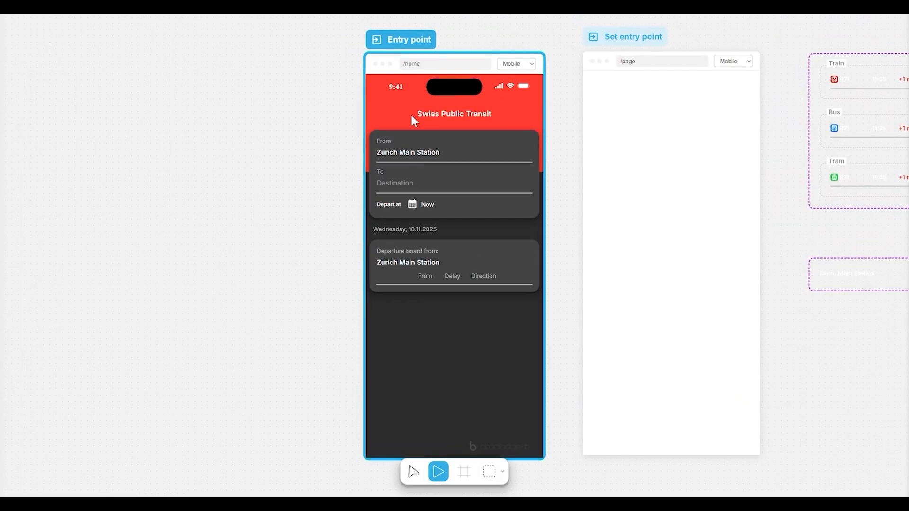
pyautogui.click(413, 156)
pyautogui.click(397, 155)
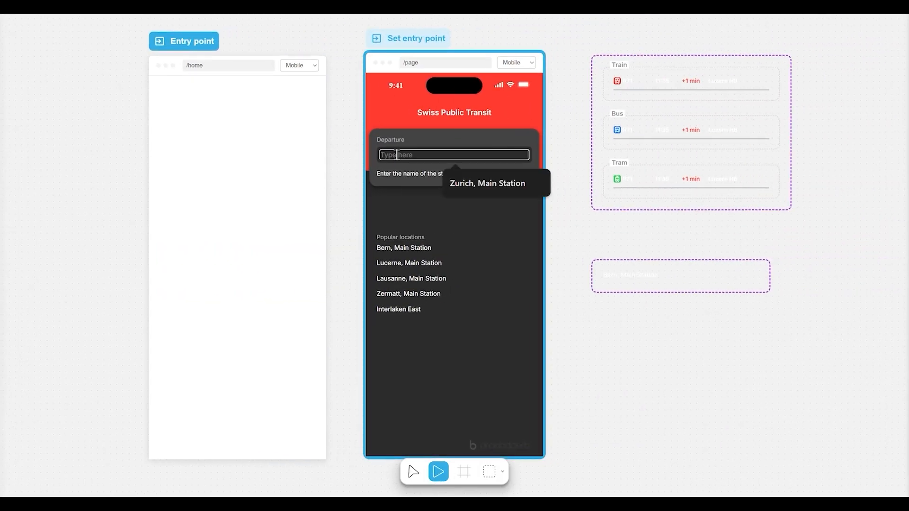
pyautogui.write('lugano')
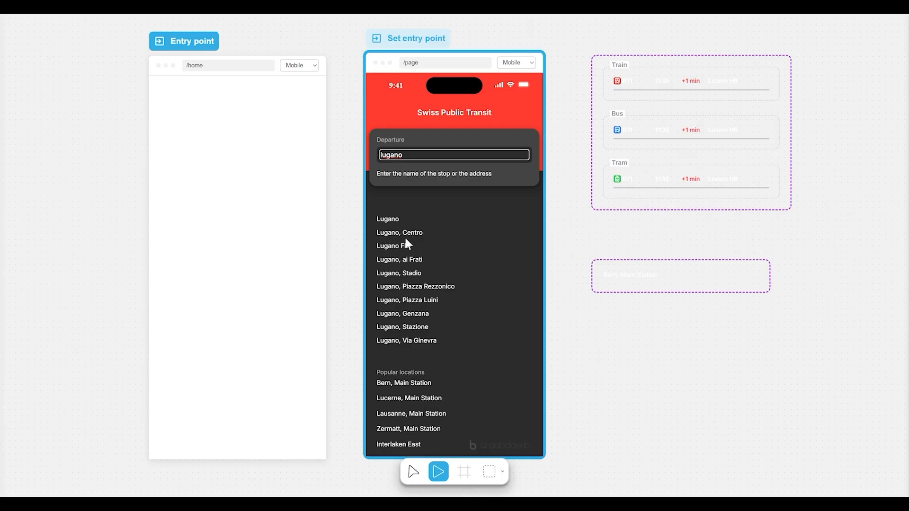
pyautogui.click(412, 234)
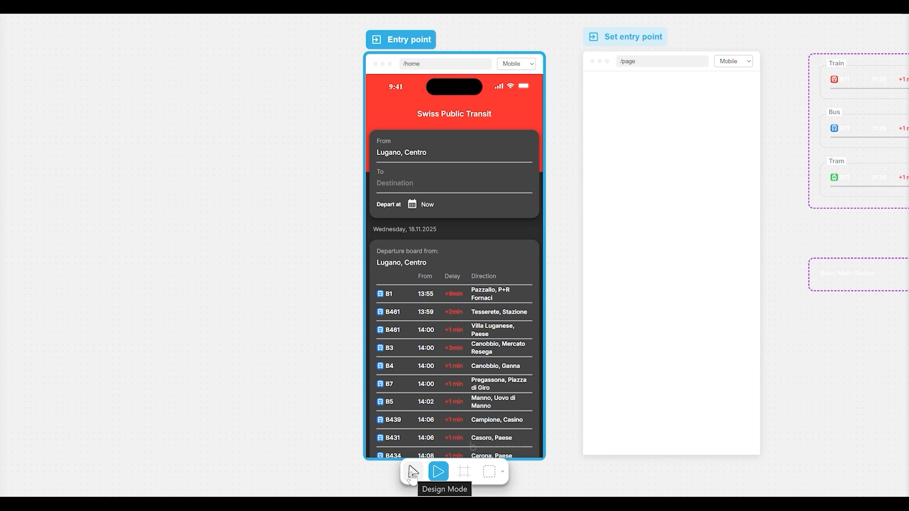
pyautogui.click(414, 473)
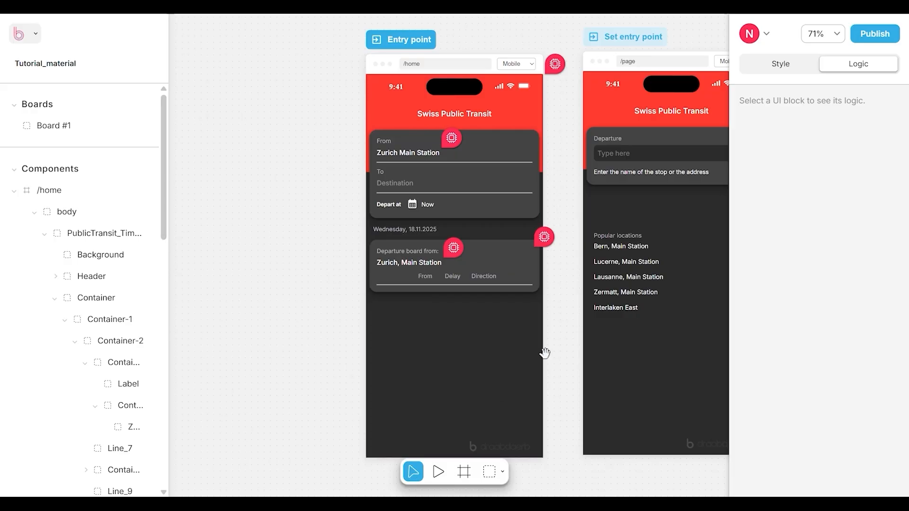
pyautogui.moveTo(544, 349); pyautogui.dragTo(419, 344)
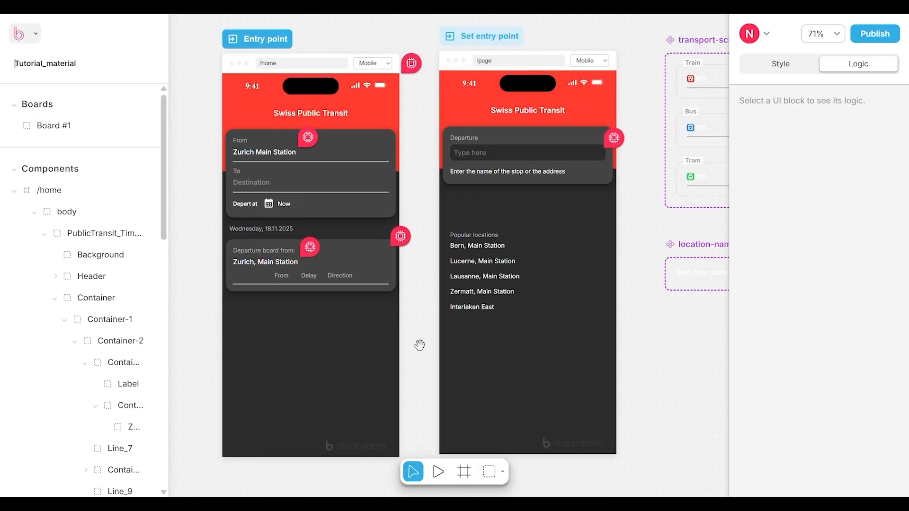